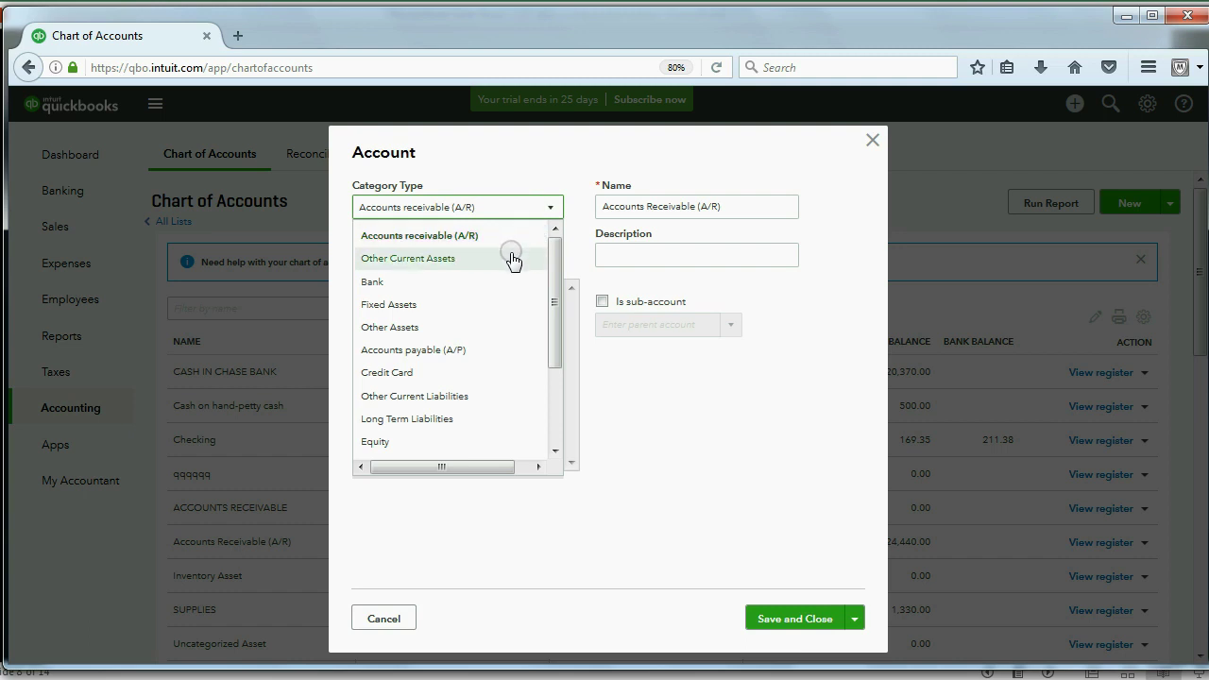
- Set the new account's category to Other Current Assets and detail type to Undeposited Funds
{"action": "left_click", "coordinate": [506, 258]}
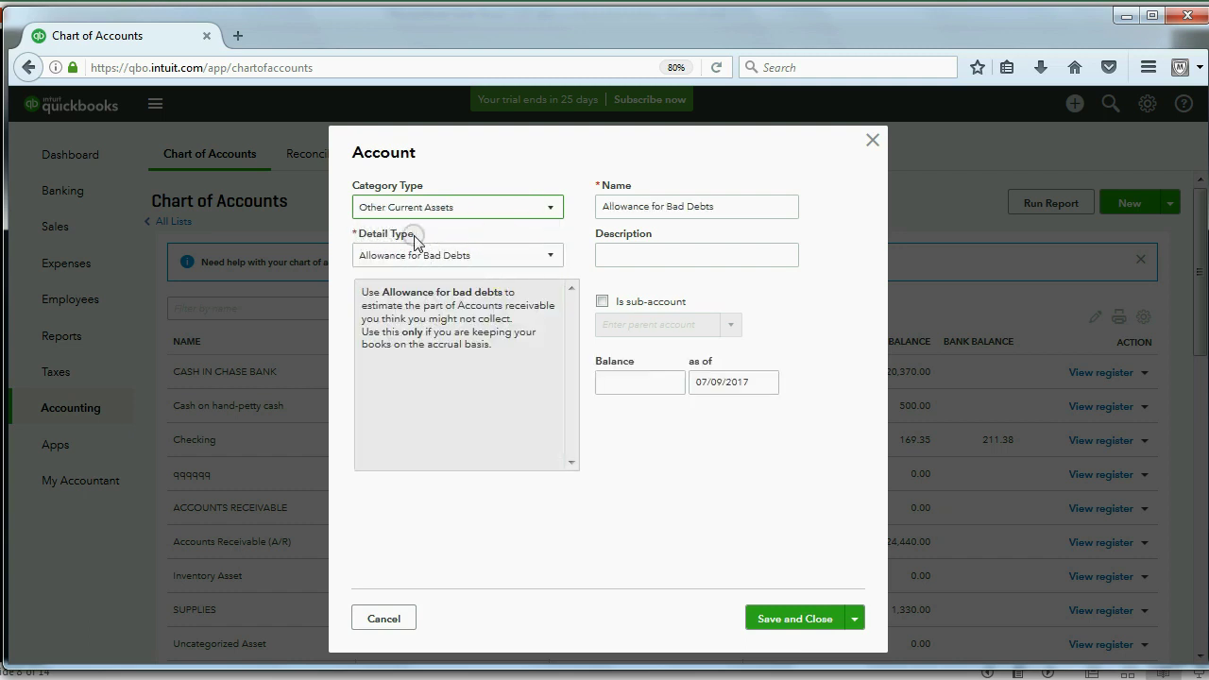
{"action": "left_click", "coordinate": [548, 257]}
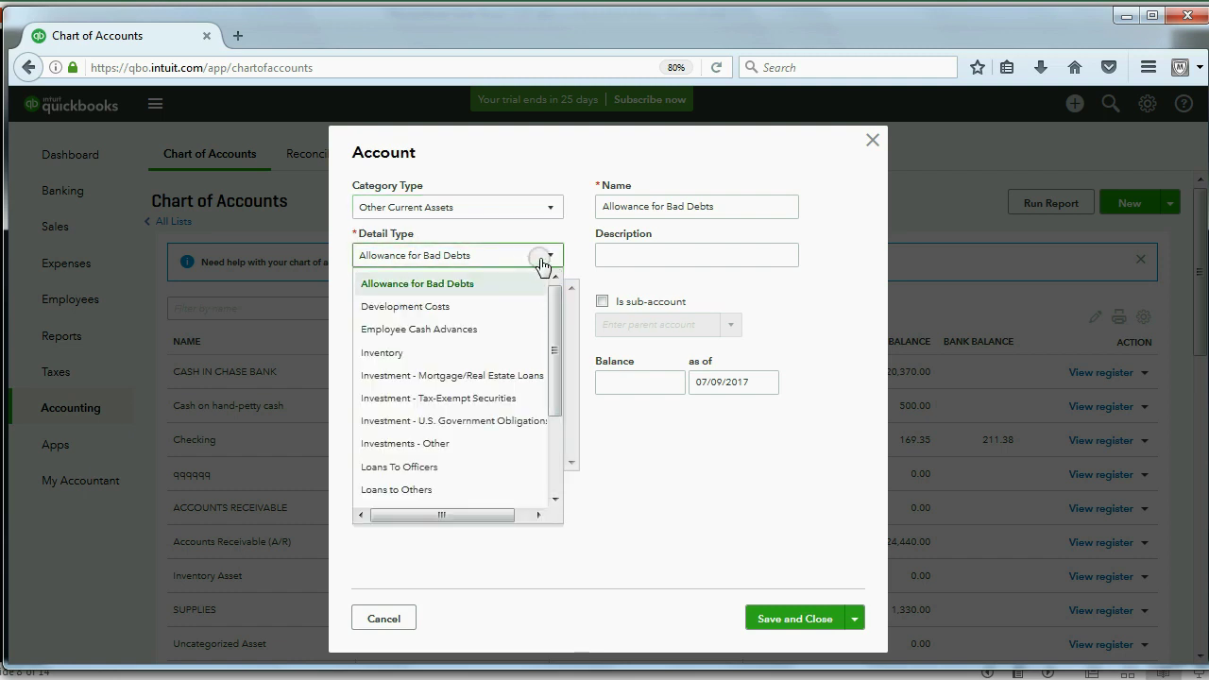
{"action": "left_click", "coordinate": [546, 257]}
{"action": "left_click", "coordinate": [547, 256]}
{"action": "scroll", "coordinate": [543, 378], "scroll_direction": "down", "scroll_amount": 3}
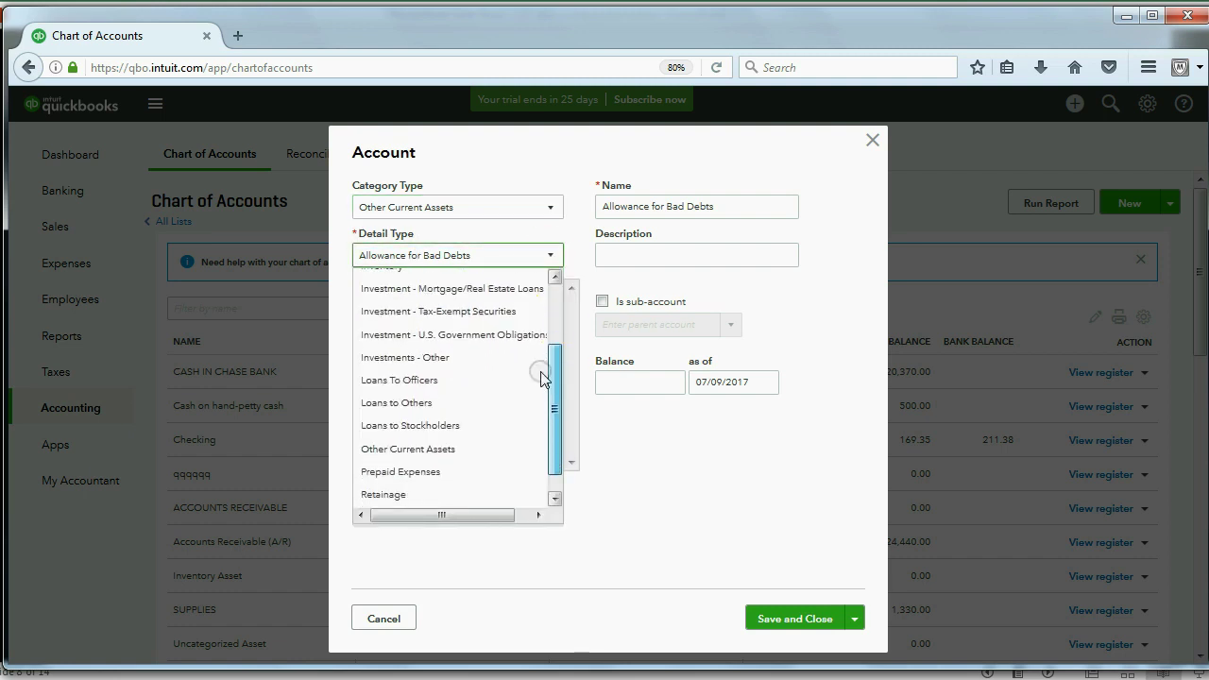
{"action": "scroll", "coordinate": [541, 378], "scroll_direction": "down", "scroll_amount": 1}
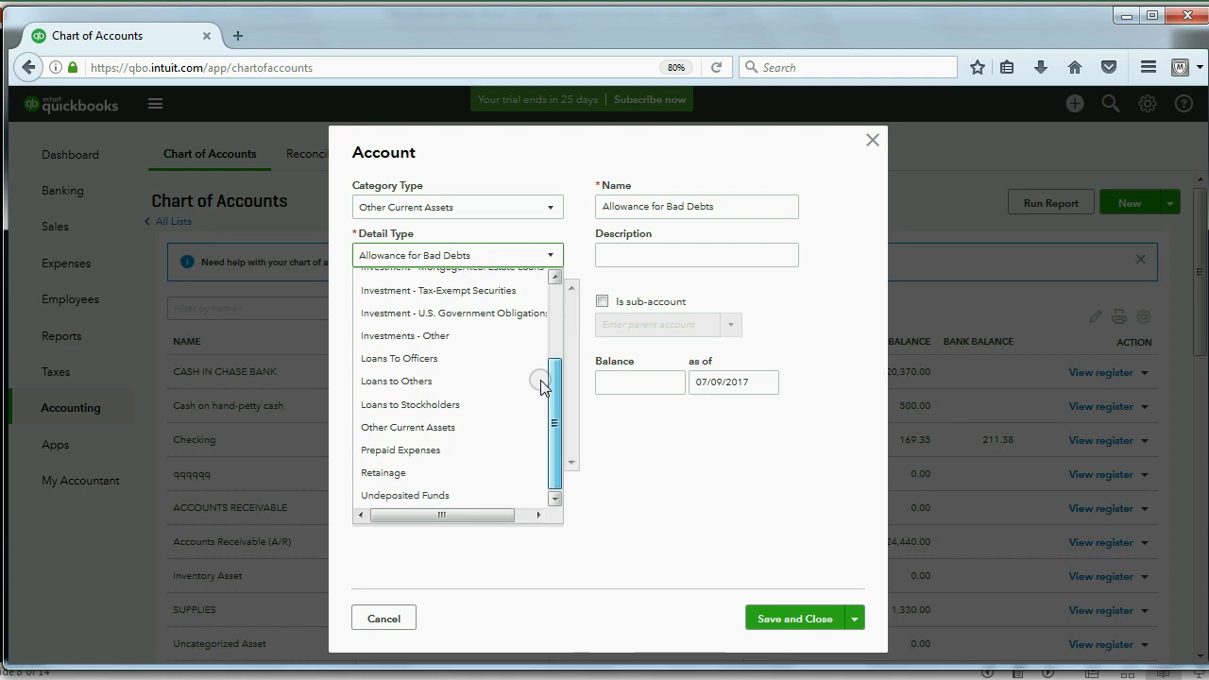
{"action": "left_click", "coordinate": [433, 495]}
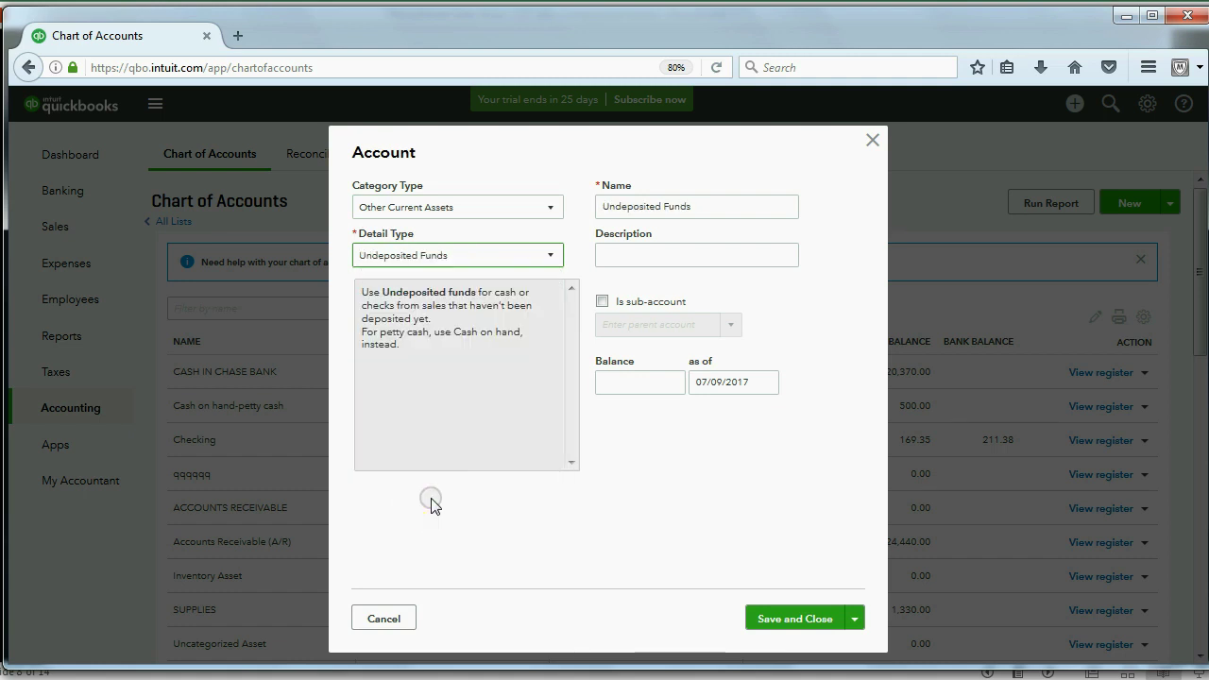
- Keep the name Undeposited Funds, save the account, and return to the PowerPoint slides
{"action": "triple_click", "coordinate": [696, 208]}
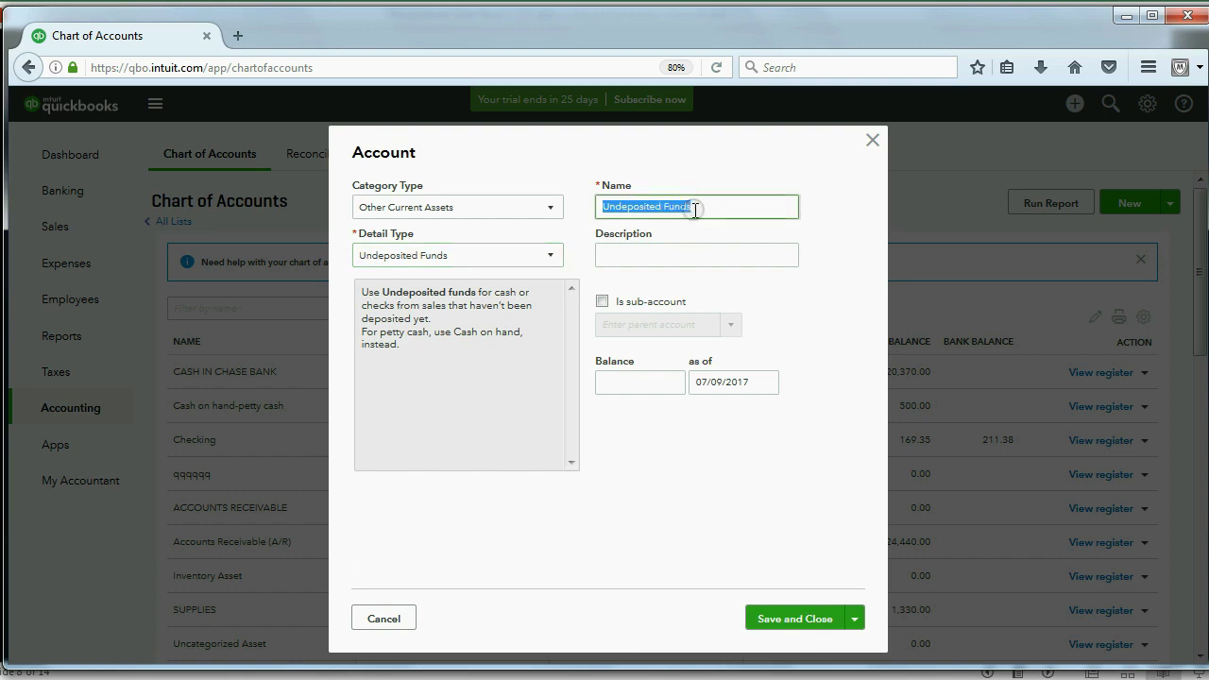
{"action": "left_click", "coordinate": [696, 209]}
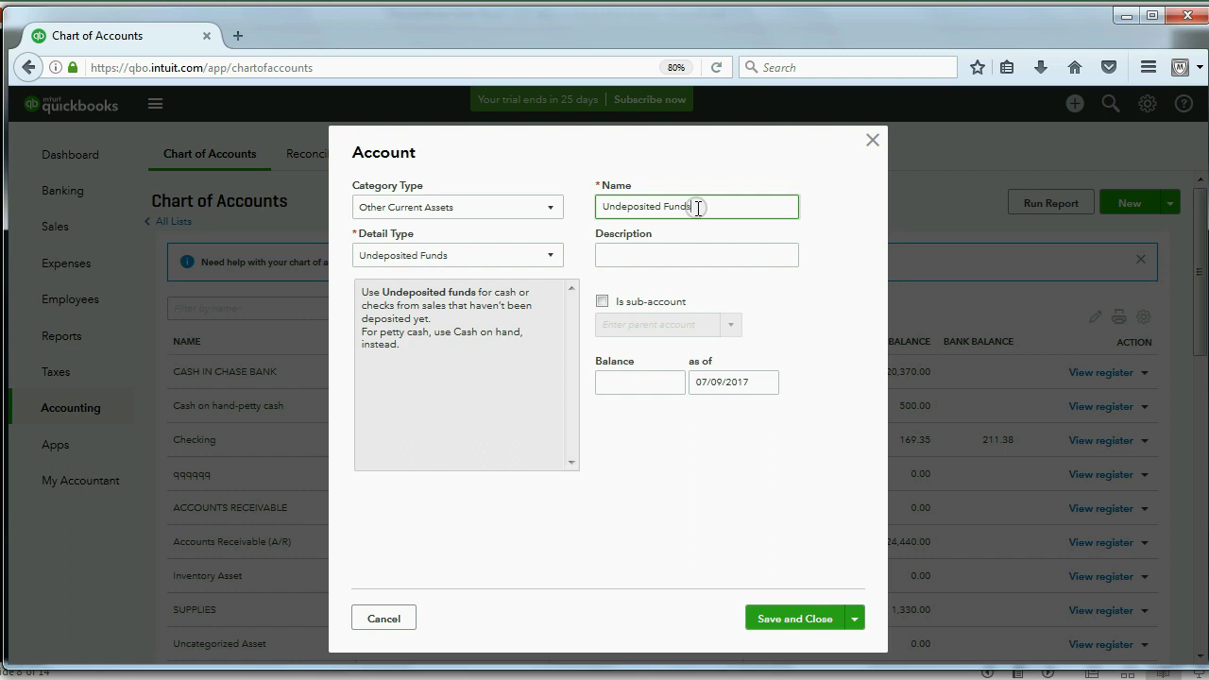
{"action": "left_click", "coordinate": [811, 618]}
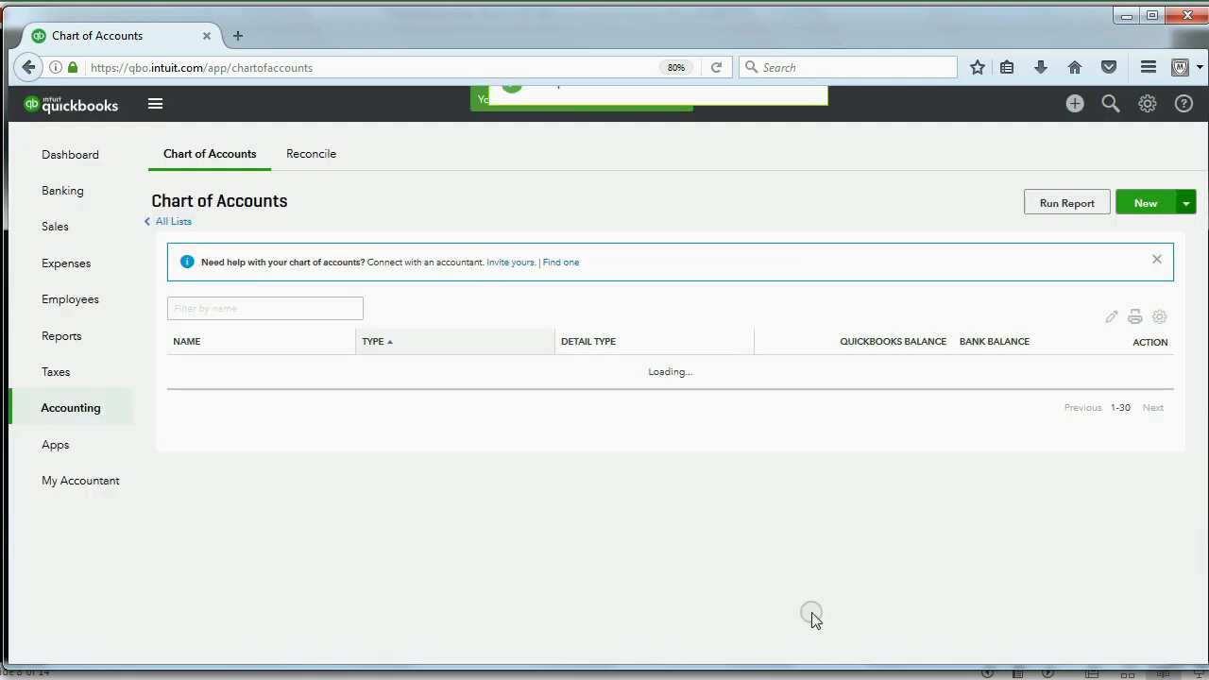
{"action": "scroll", "coordinate": [687, 491], "scroll_direction": "down", "scroll_amount": 1}
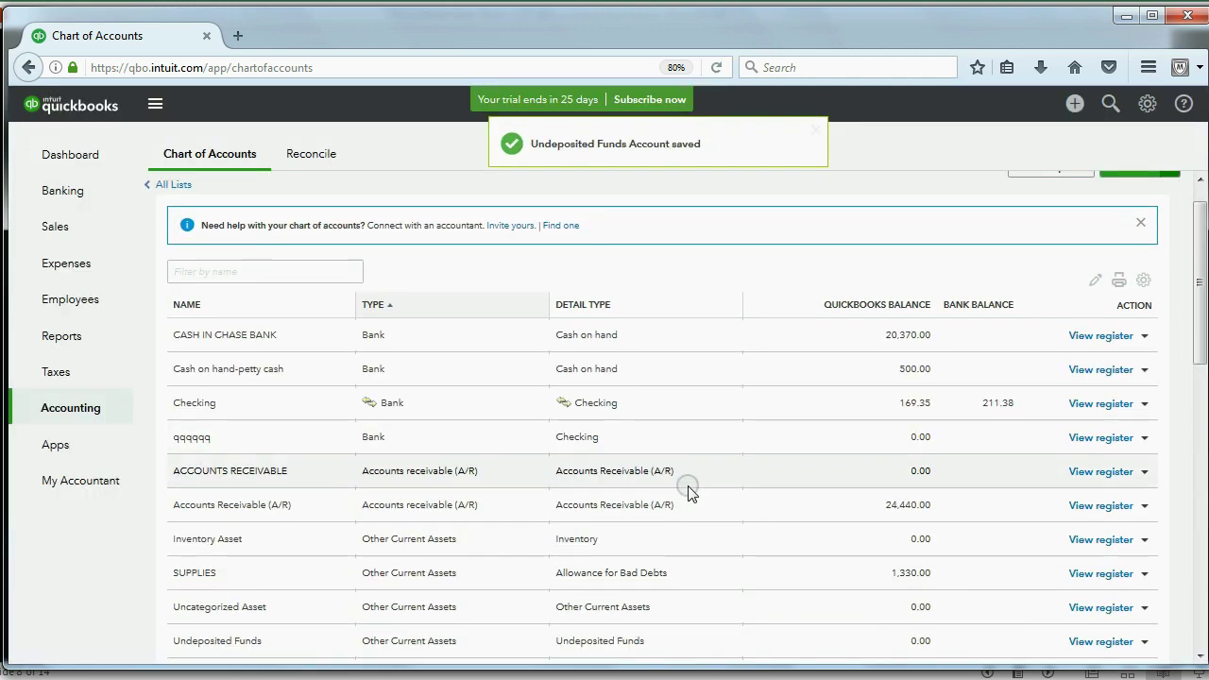
{"action": "scroll", "coordinate": [326, 520], "scroll_direction": "down", "scroll_amount": 2}
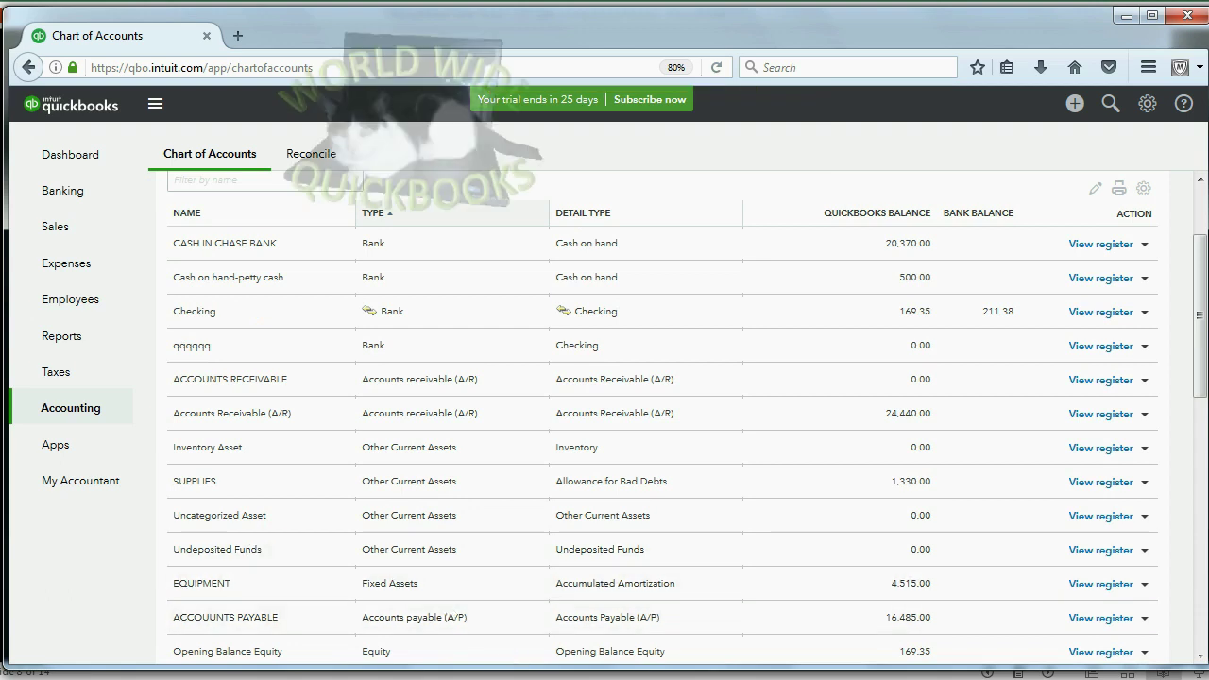
{"action": "key", "text": "alt+Tab"}
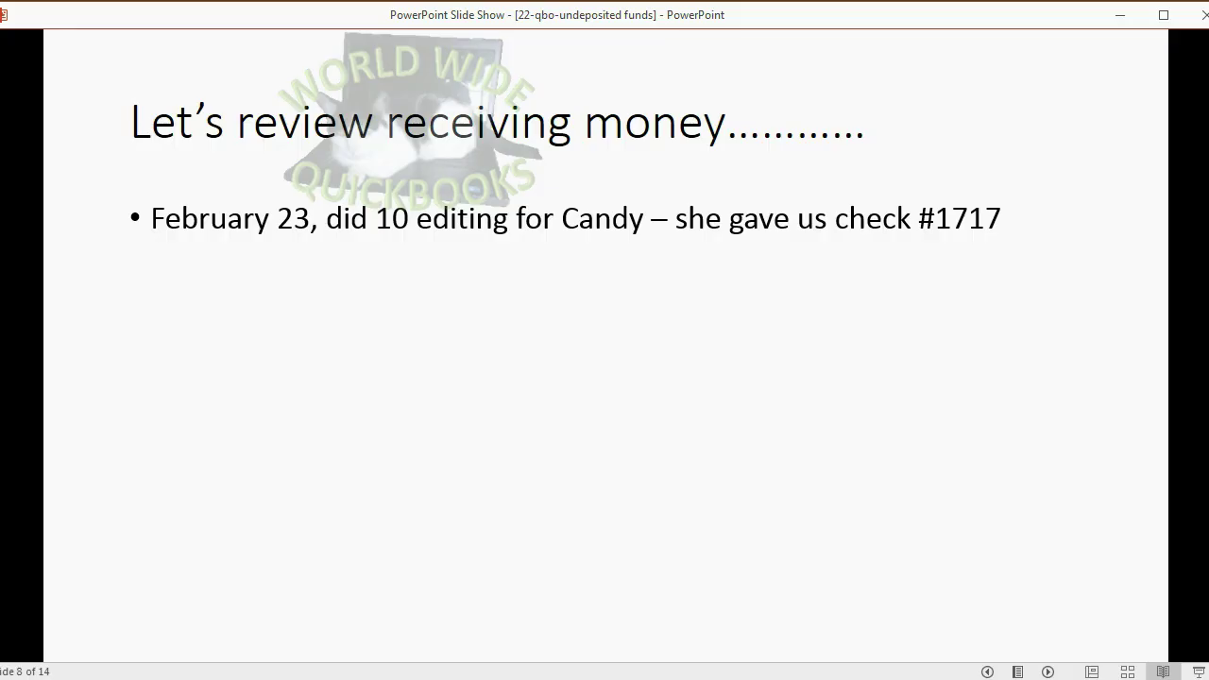
- Reveal the check #1717, 'What will be the result ?' and editing income bullets, then return to QuickBooks
{"action": "left_click", "coordinate": [987, 671]}
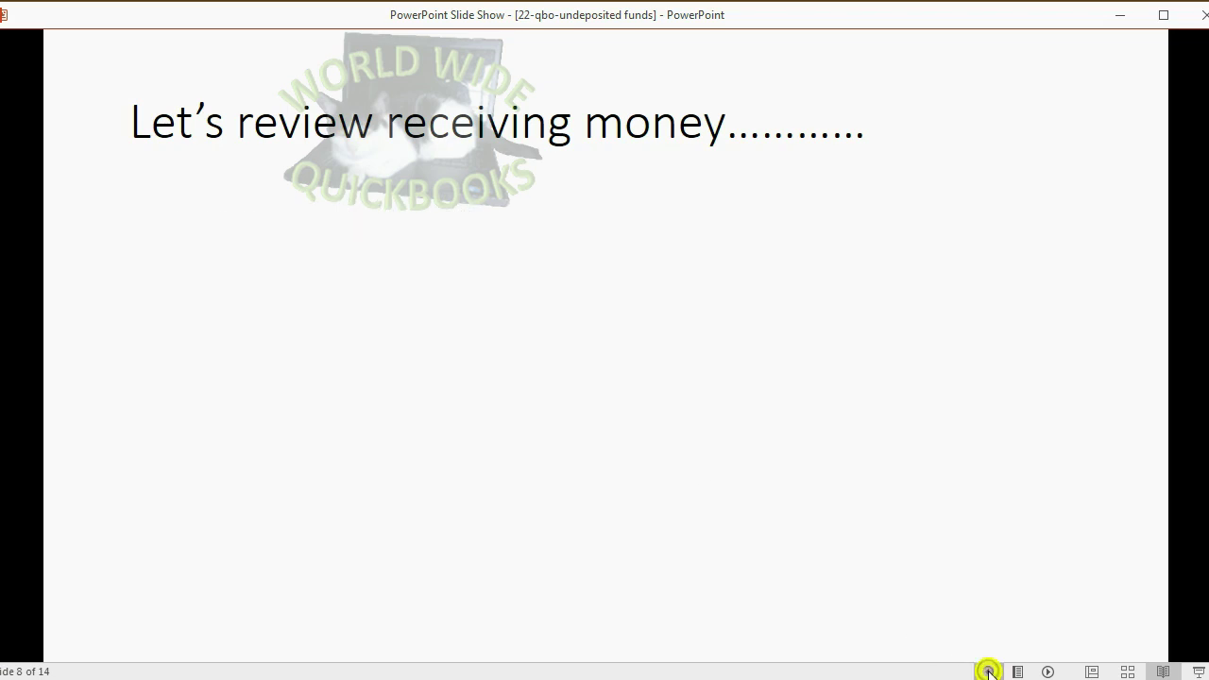
{"action": "left_click", "coordinate": [1047, 672]}
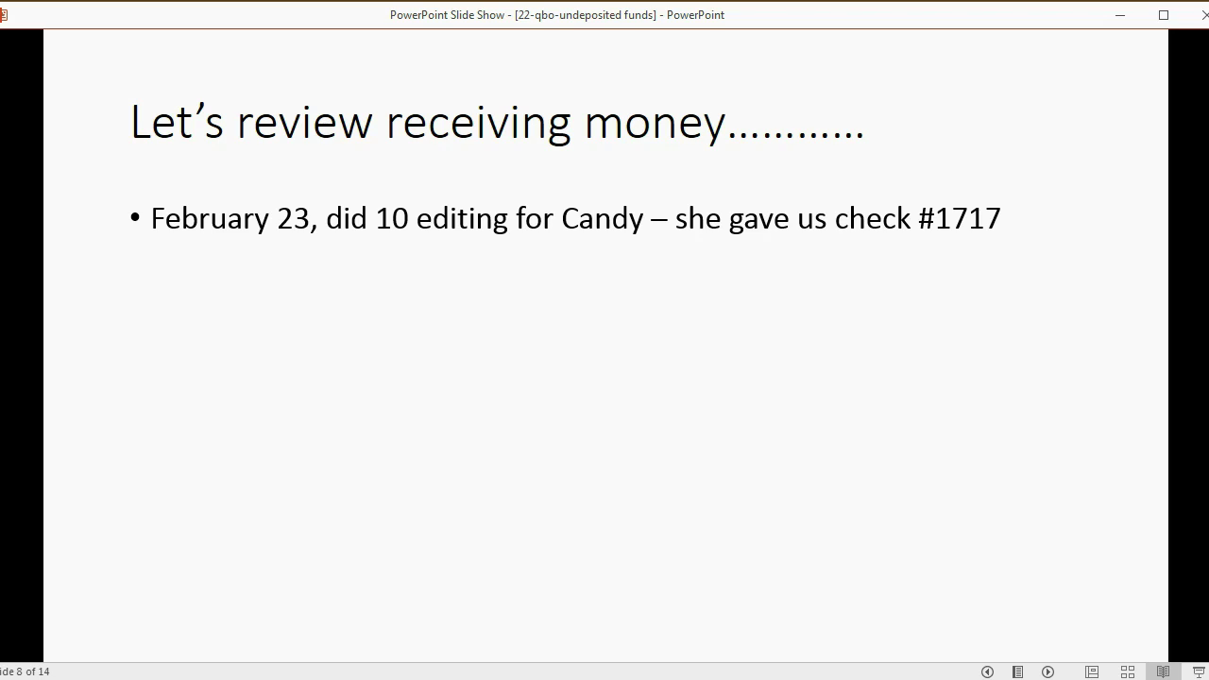
{"action": "left_click", "coordinate": [585, 274]}
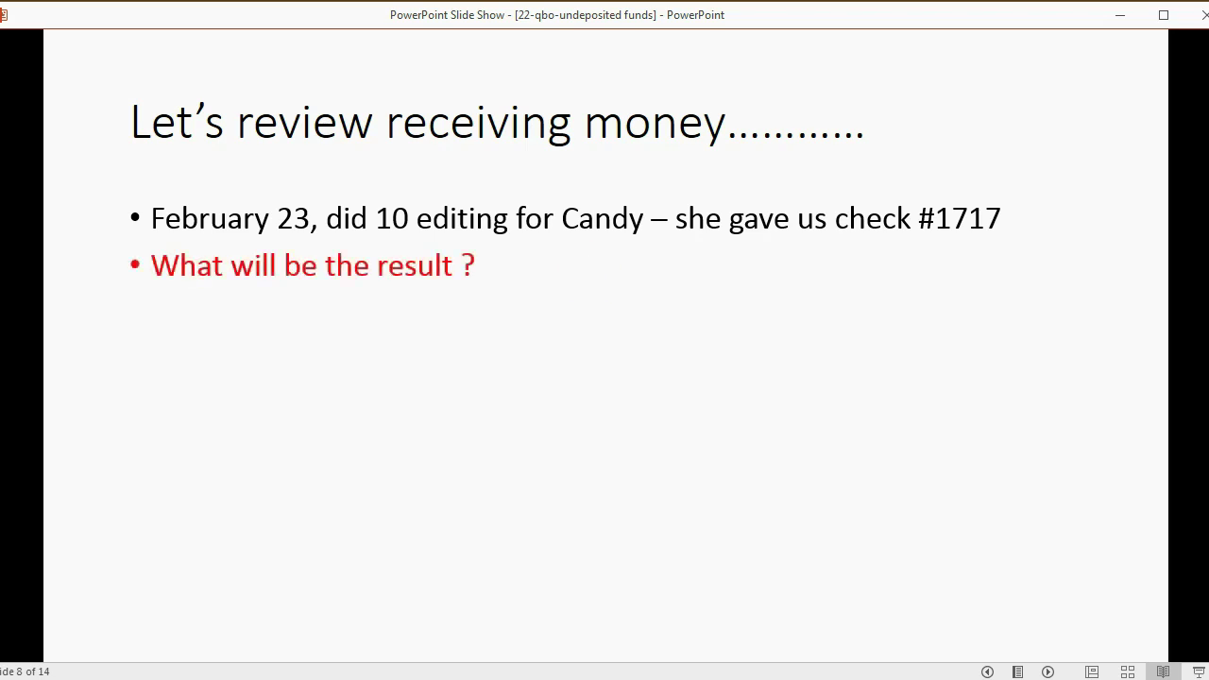
{"action": "left_click", "coordinate": [909, 318]}
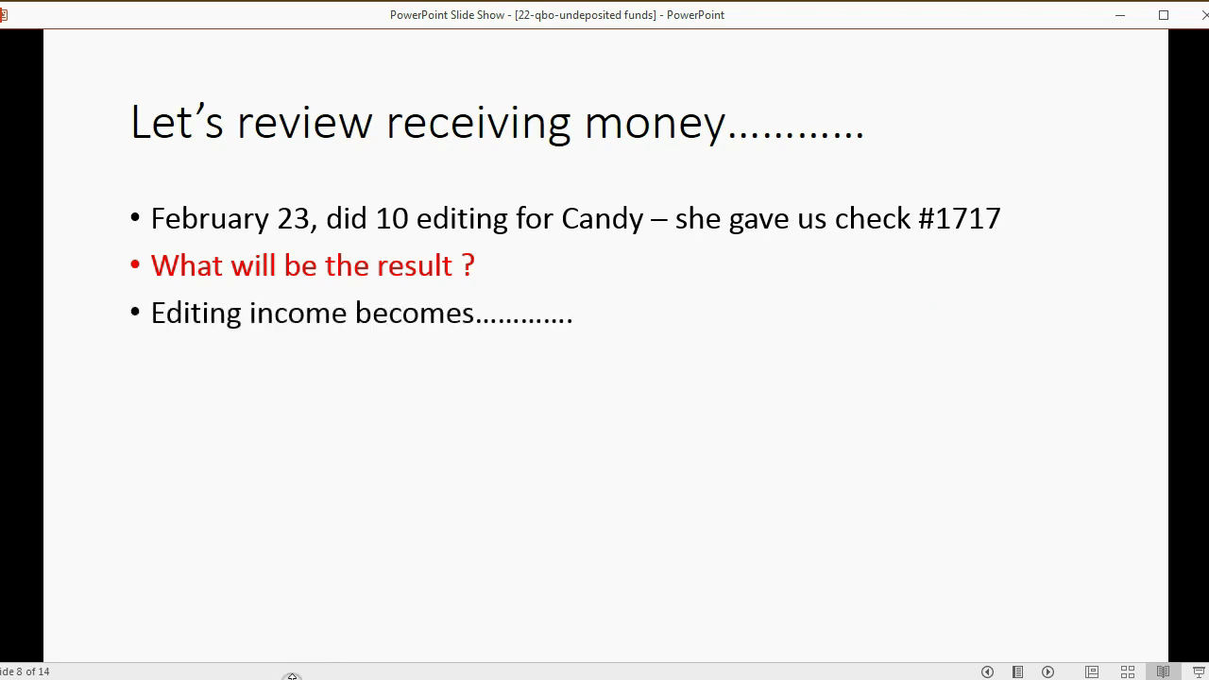
{"action": "key", "text": "alt+Tab"}
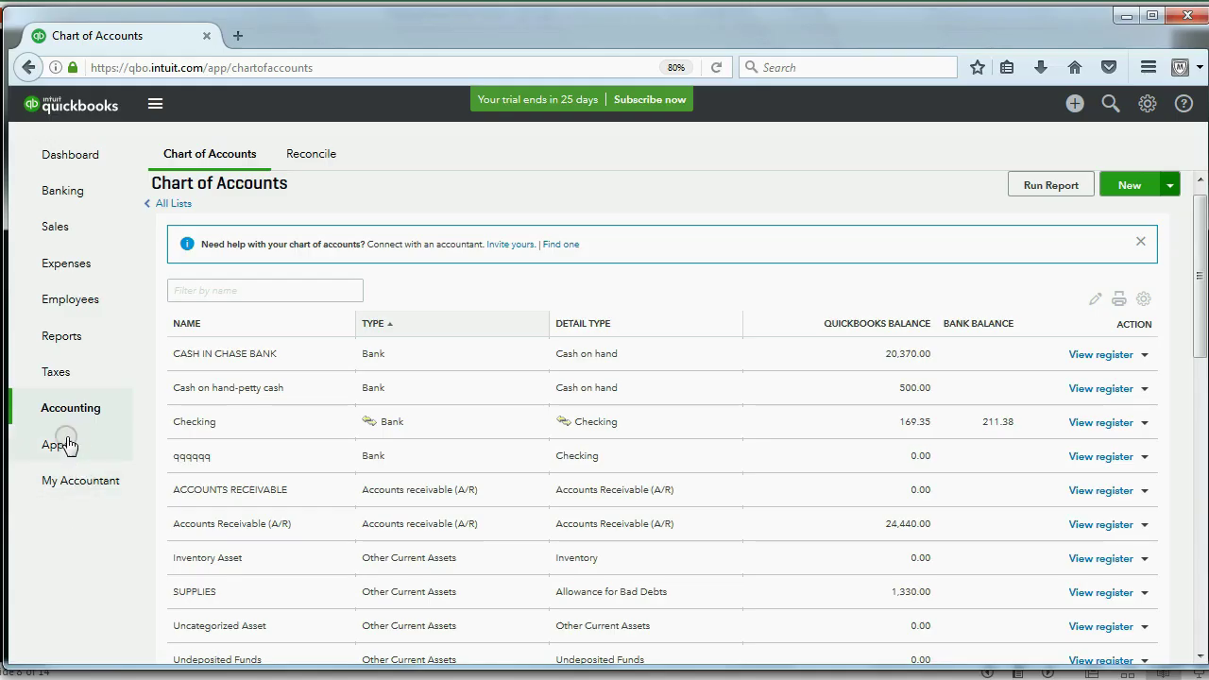
- Review the My Trial Balance custom report, then reveal the $19,360 editing income on the slide
{"action": "left_click", "coordinate": [66, 401]}
{"action": "left_click", "coordinate": [61, 336]}
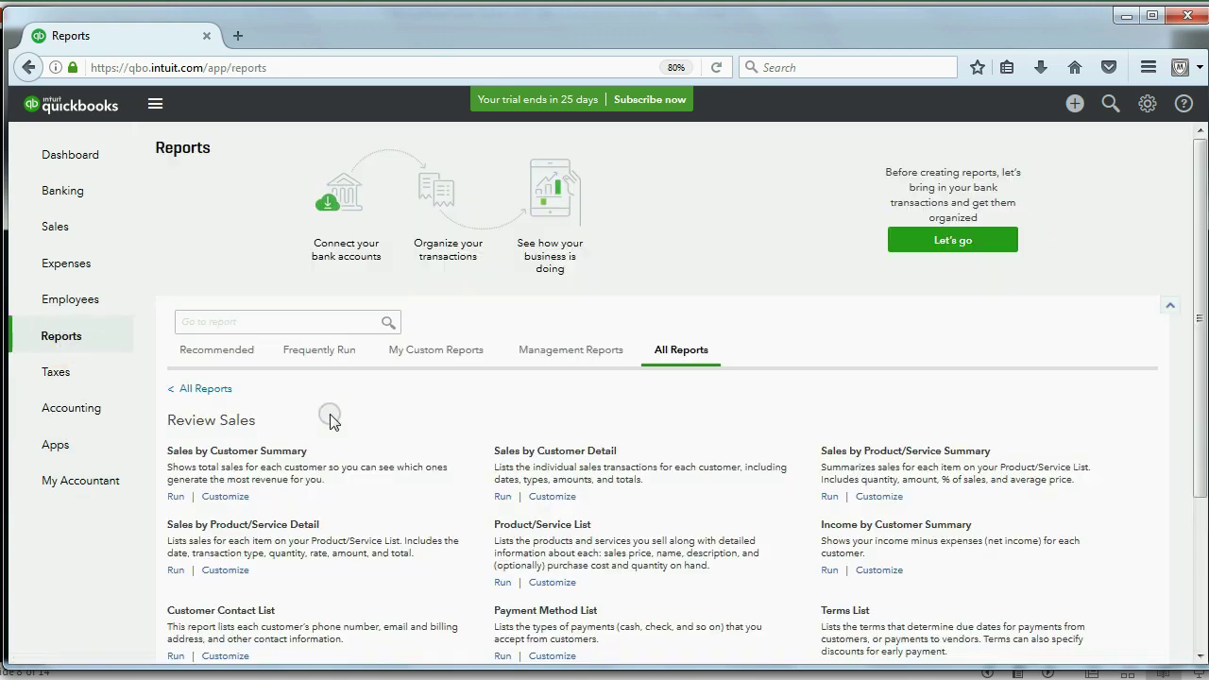
{"action": "left_click", "coordinate": [427, 351]}
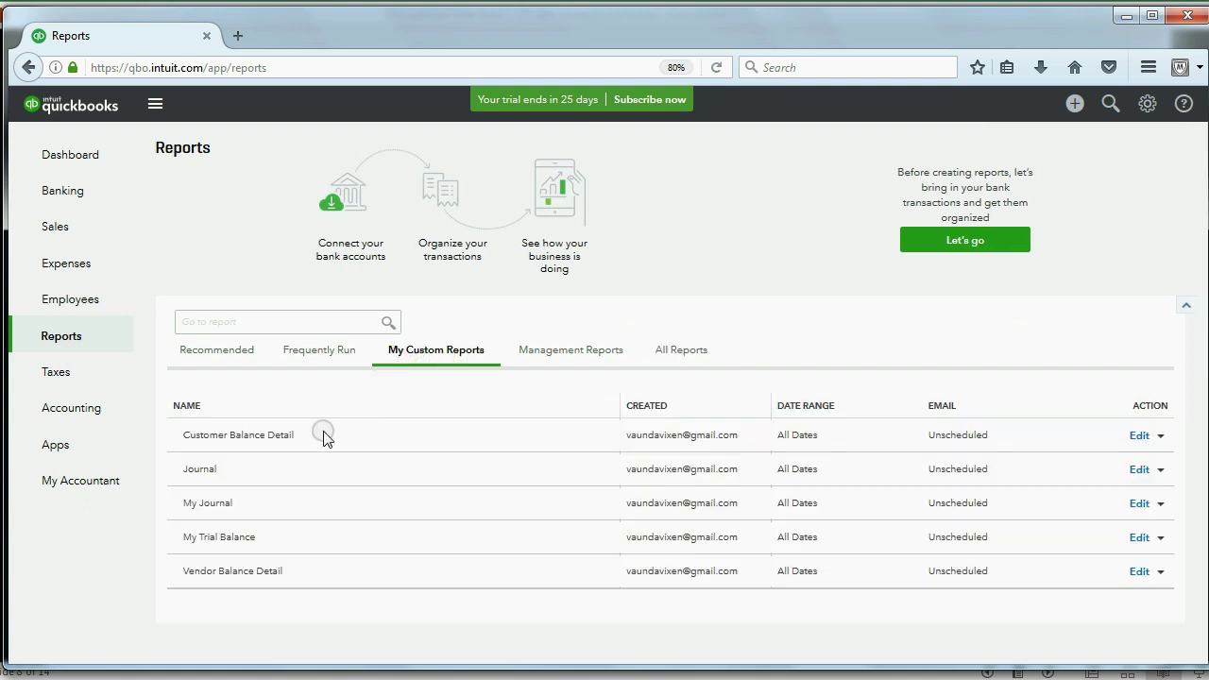
{"action": "left_click", "coordinate": [236, 537]}
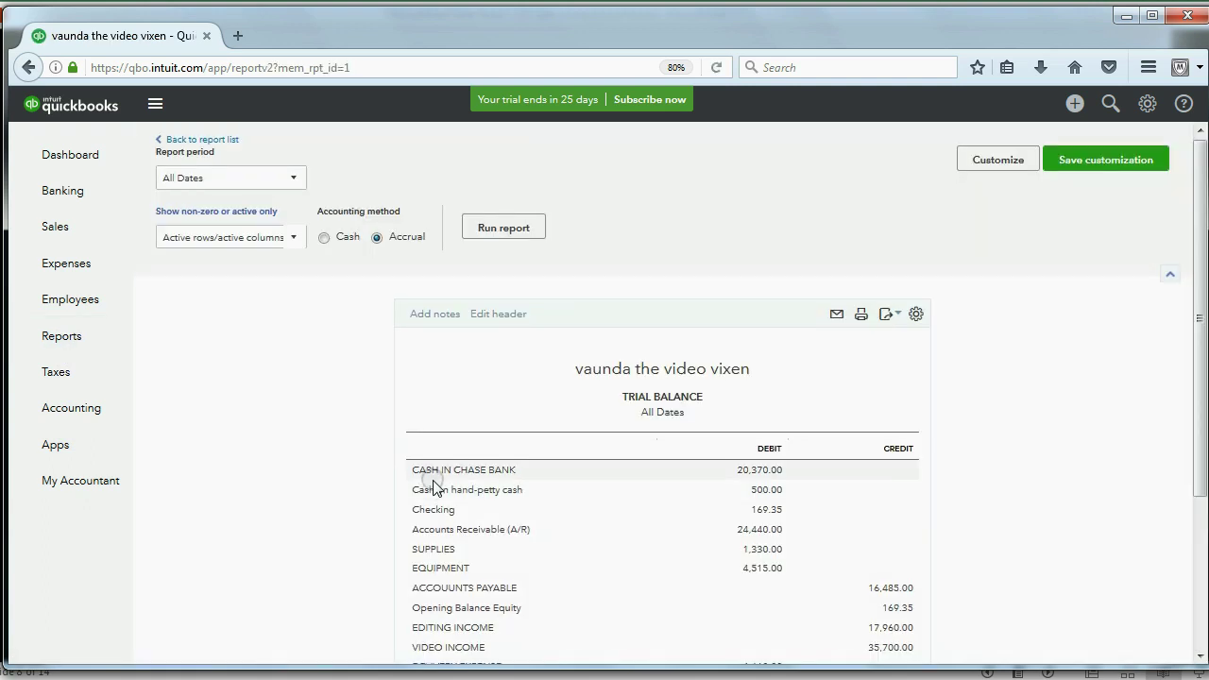
{"action": "scroll", "coordinate": [432, 442], "scroll_direction": "down", "scroll_amount": 4}
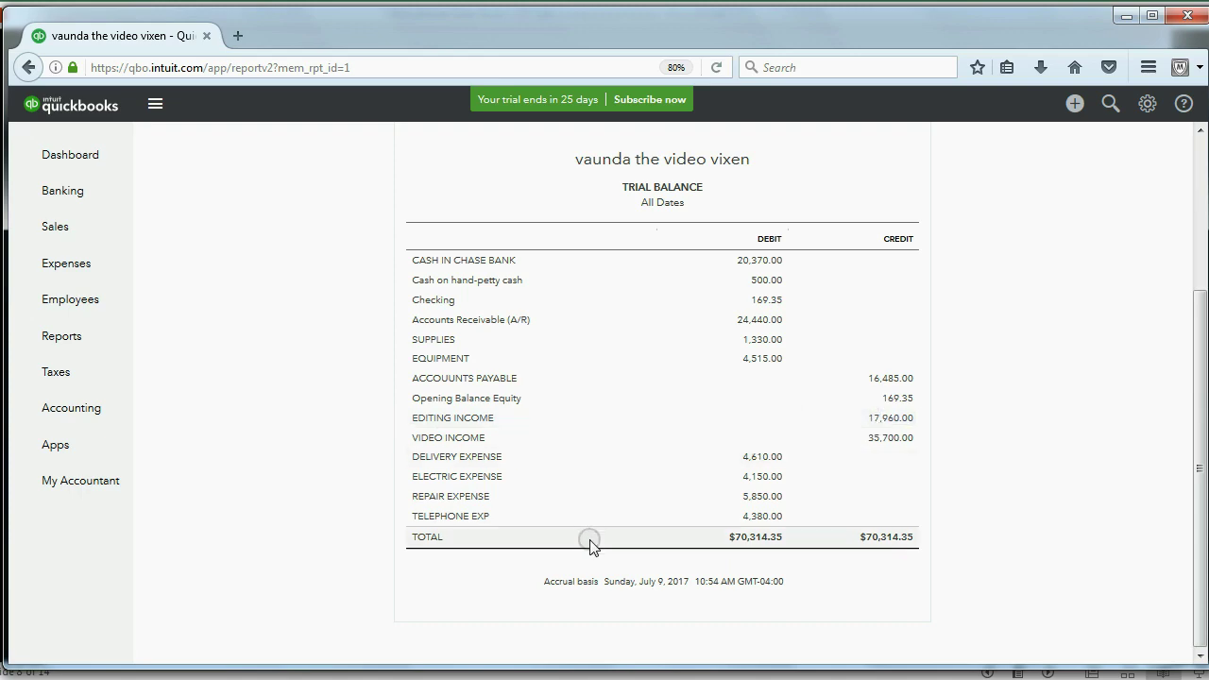
{"action": "left_click", "coordinate": [695, 666]}
{"action": "left_click", "coordinate": [672, 532]}
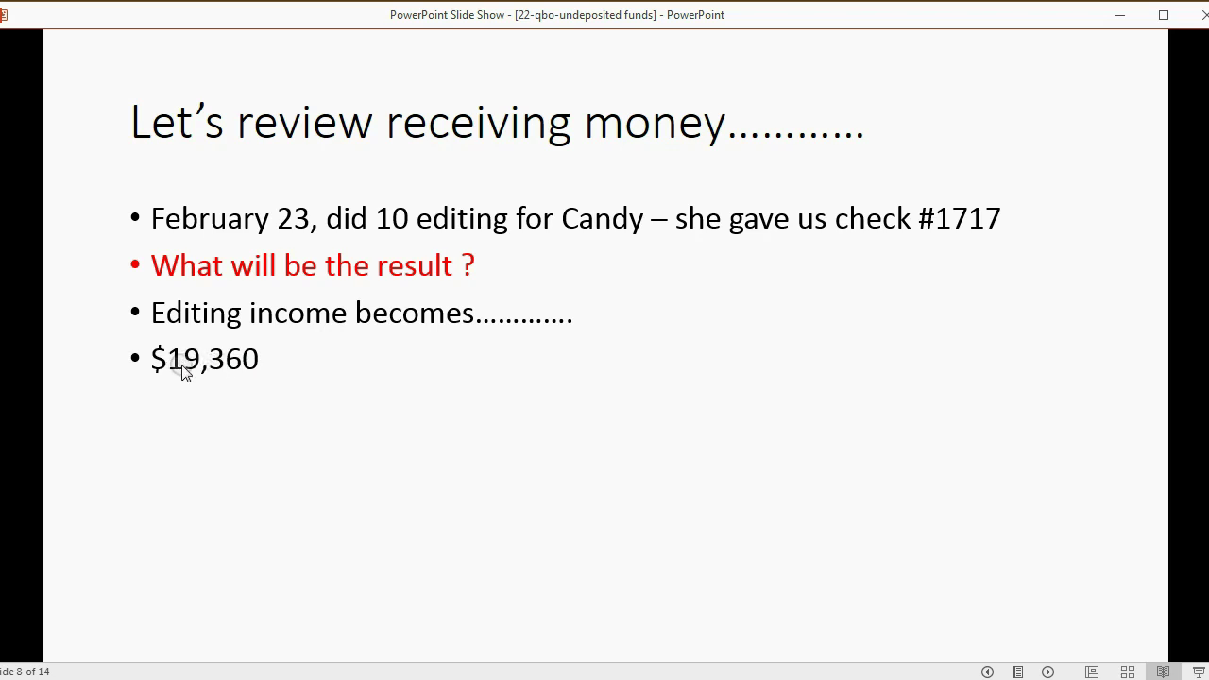
- Reveal the Undeposited Funds $1,400 and 'appears for the first time' bullets, then return to the trial balance
{"action": "left_click", "coordinate": [427, 467]}
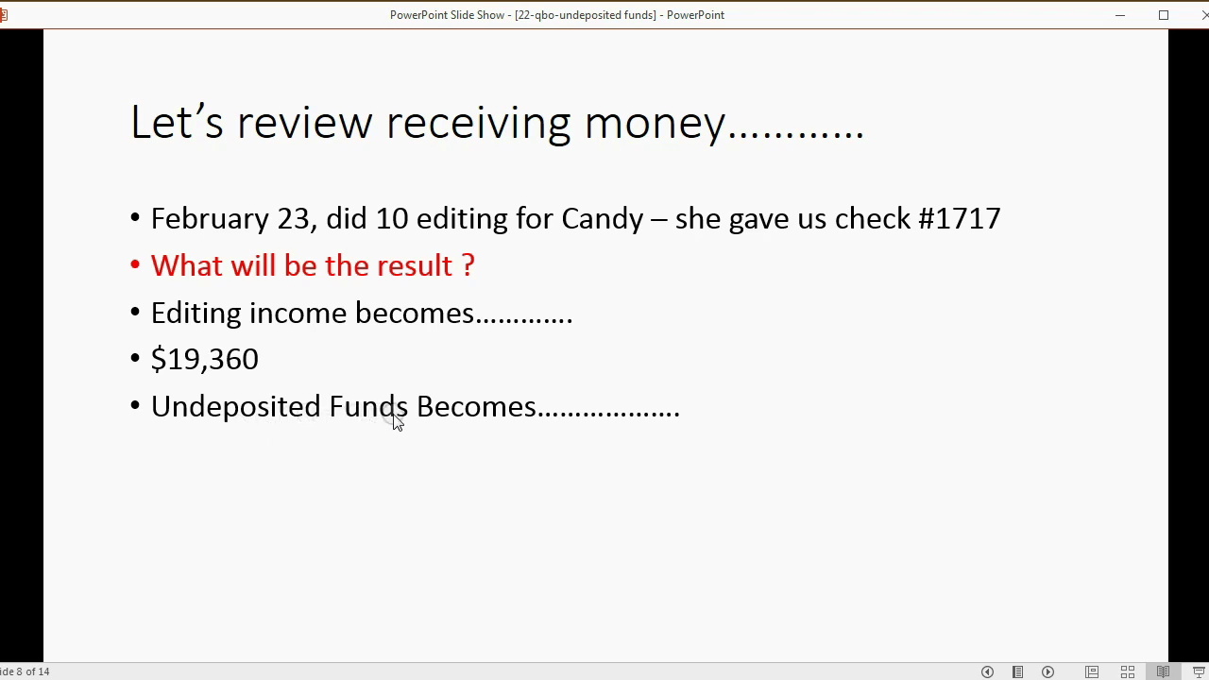
{"action": "left_click", "coordinate": [572, 490]}
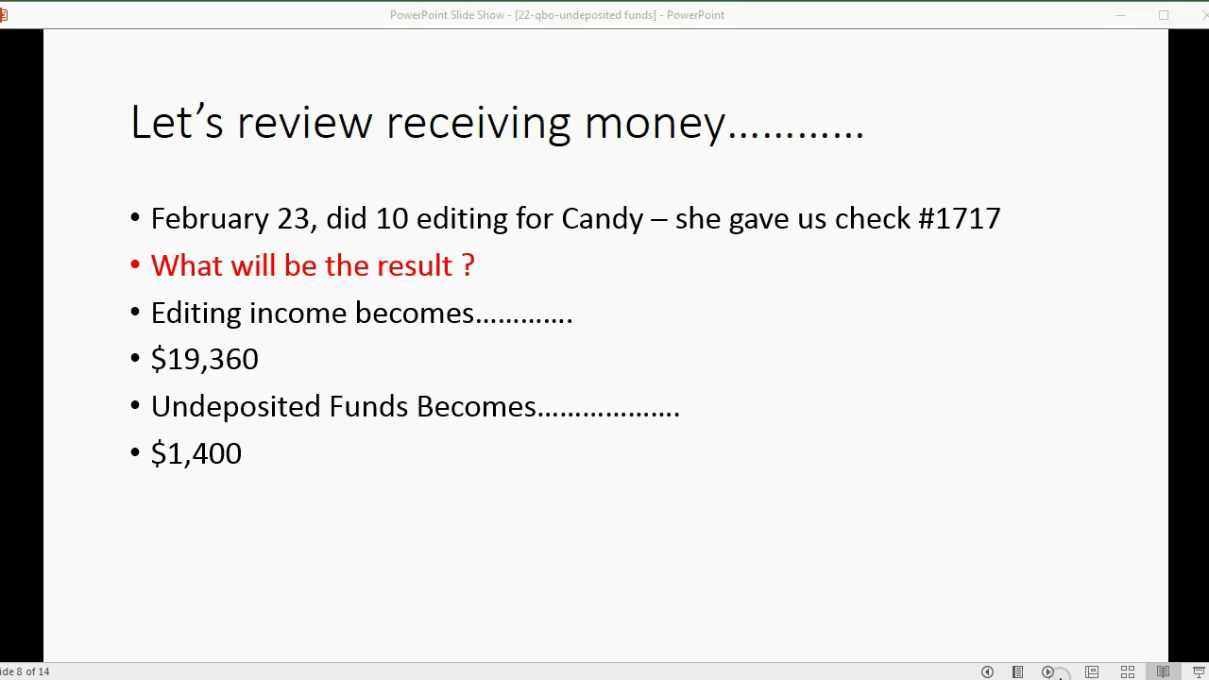
{"action": "left_click", "coordinate": [1049, 671]}
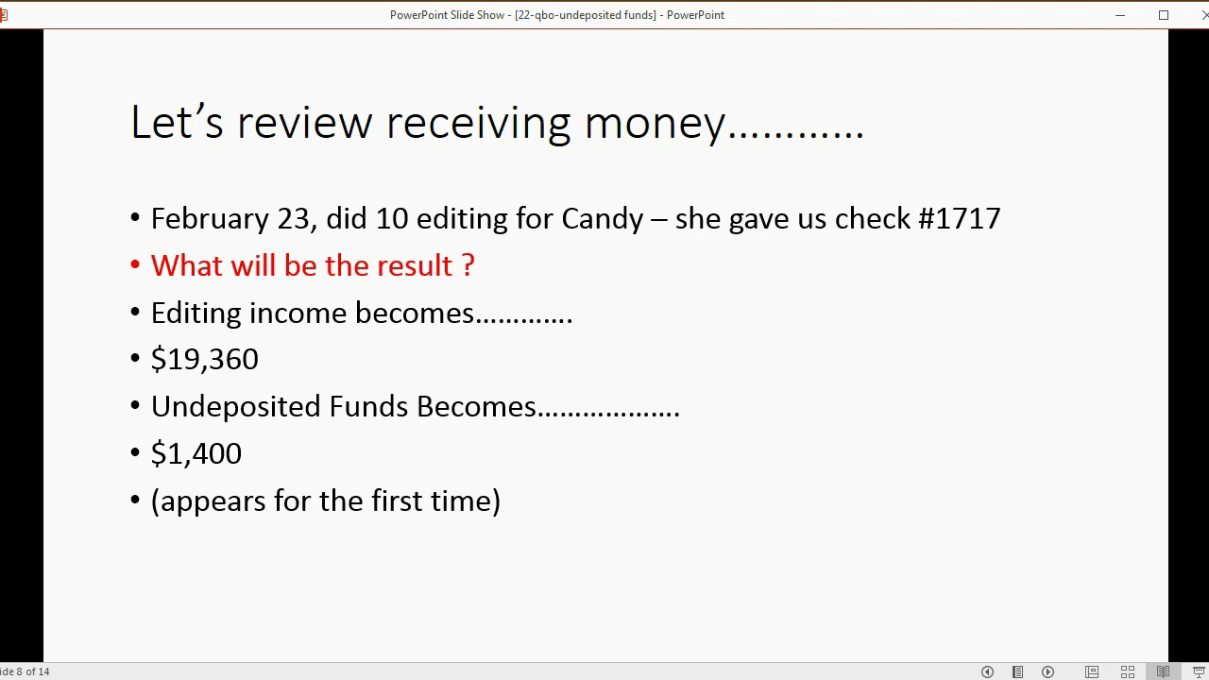
{"action": "key", "text": "alt+Tab"}
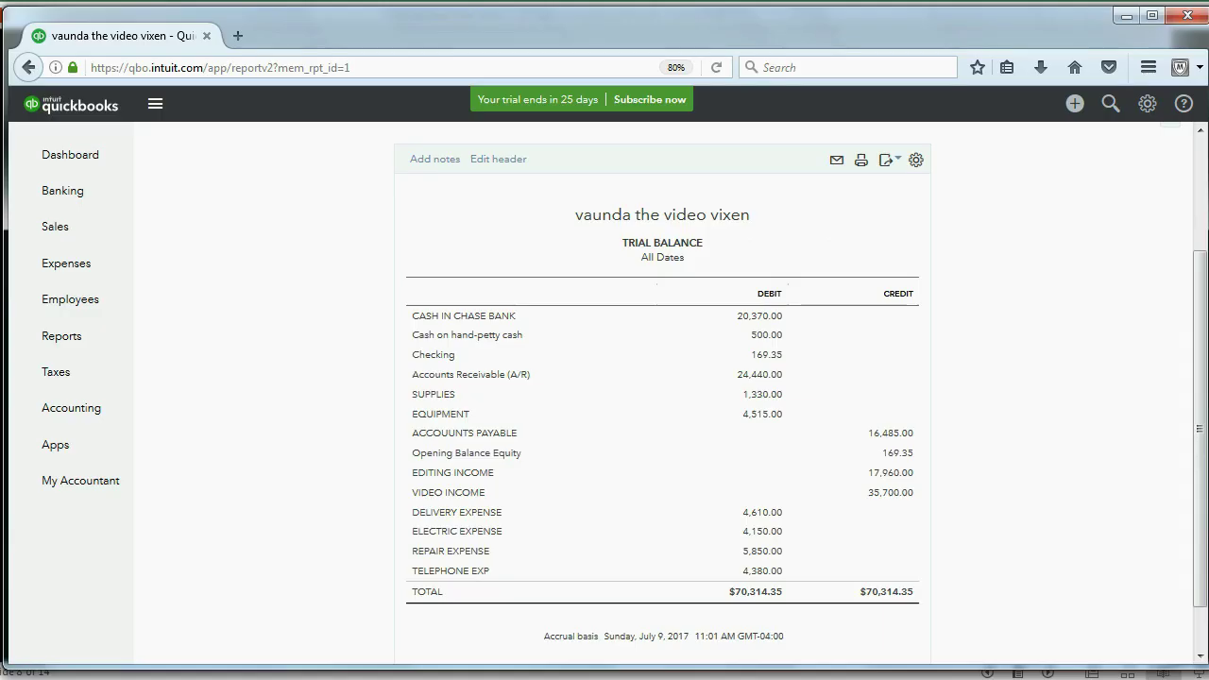
- Start a new sales receipt dated February 23, 2017
{"action": "left_click", "coordinate": [1074, 105]}
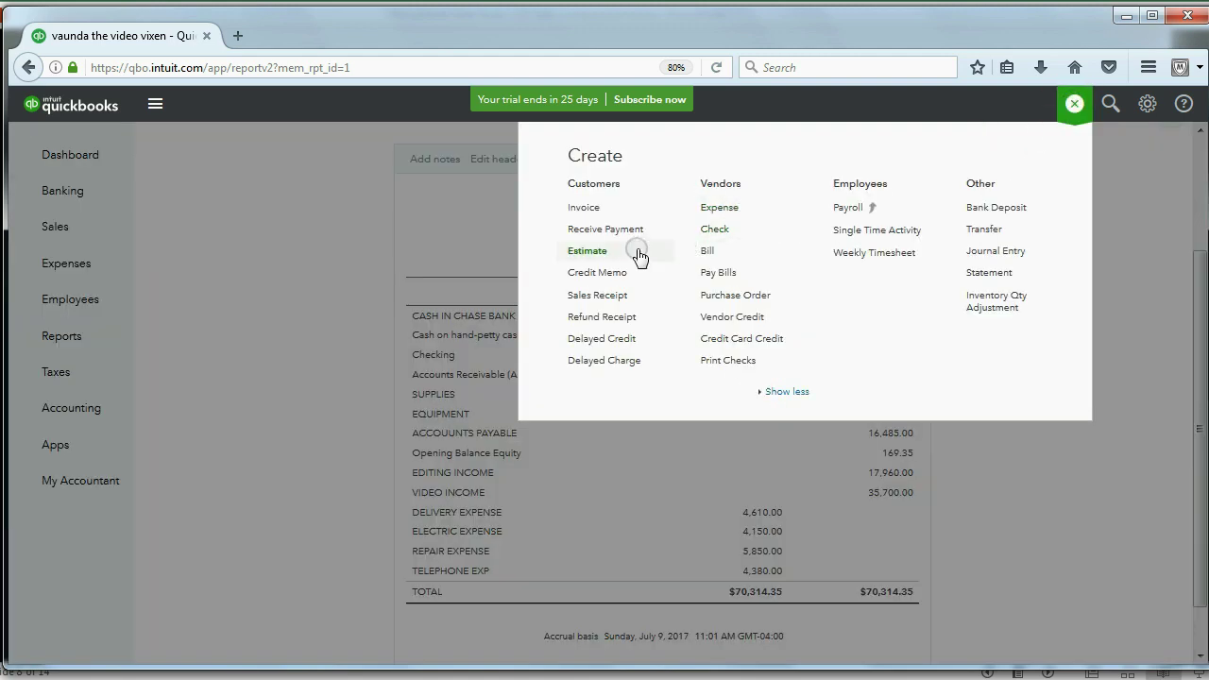
{"action": "left_click", "coordinate": [609, 297]}
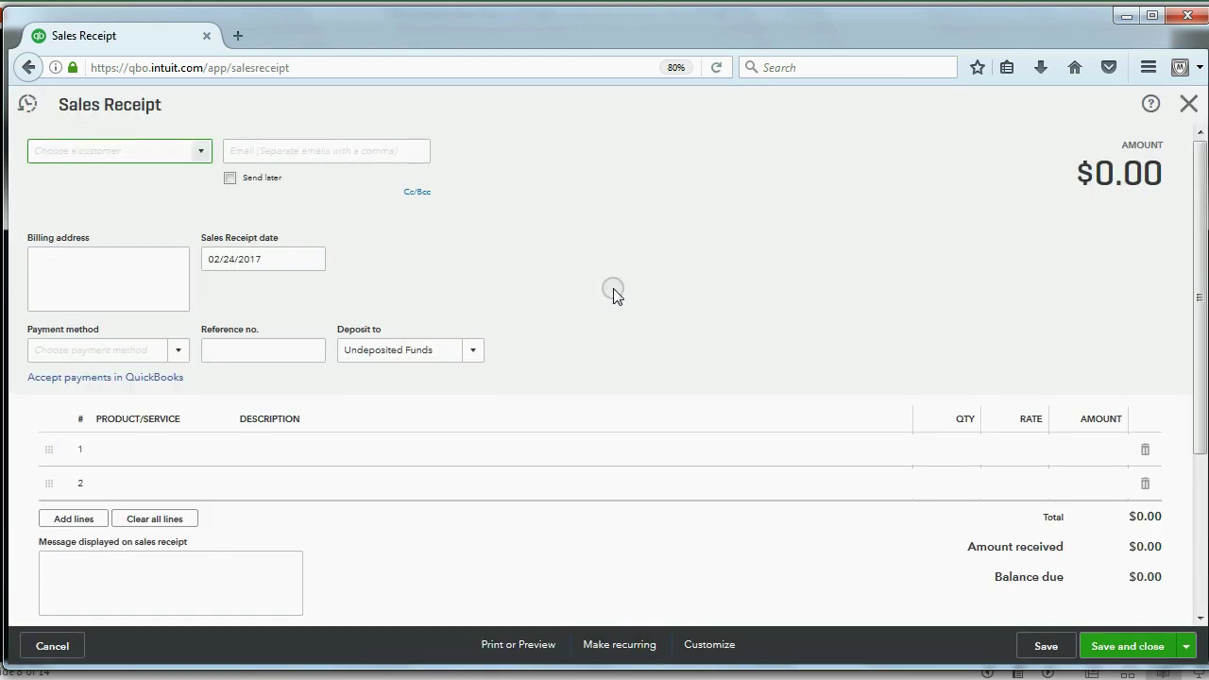
{"action": "left_click", "coordinate": [312, 262]}
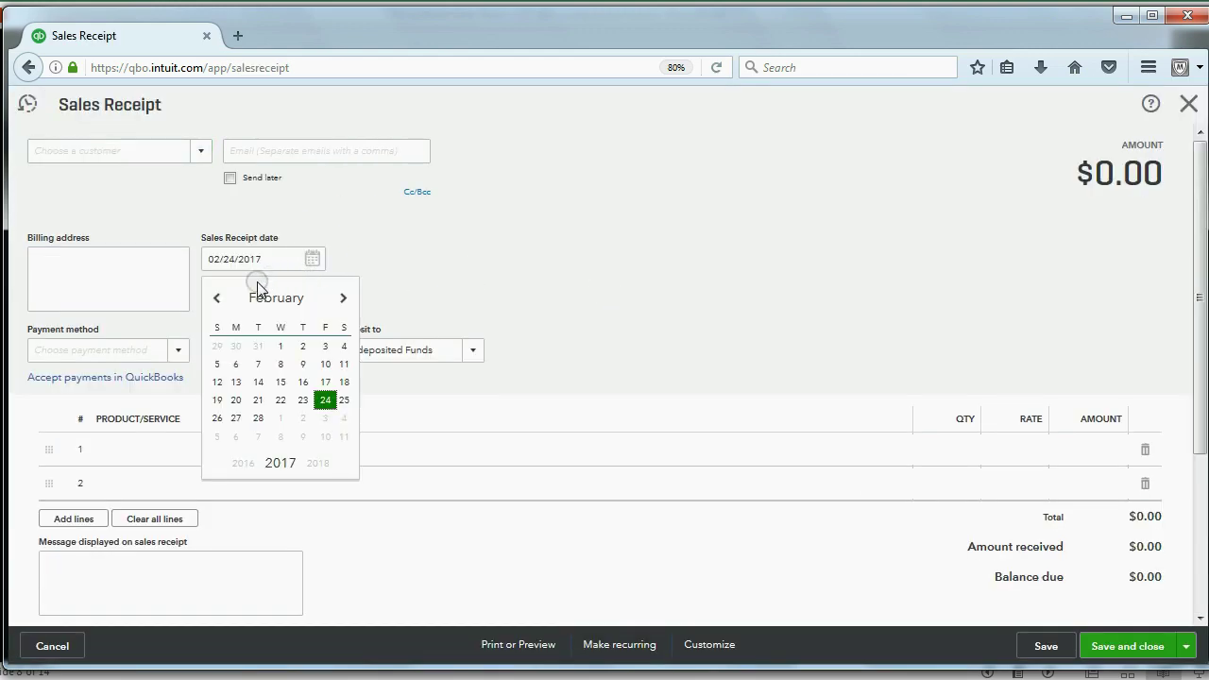
{"action": "left_click", "coordinate": [214, 299]}
{"action": "left_click", "coordinate": [214, 298]}
{"action": "left_click", "coordinate": [343, 299]}
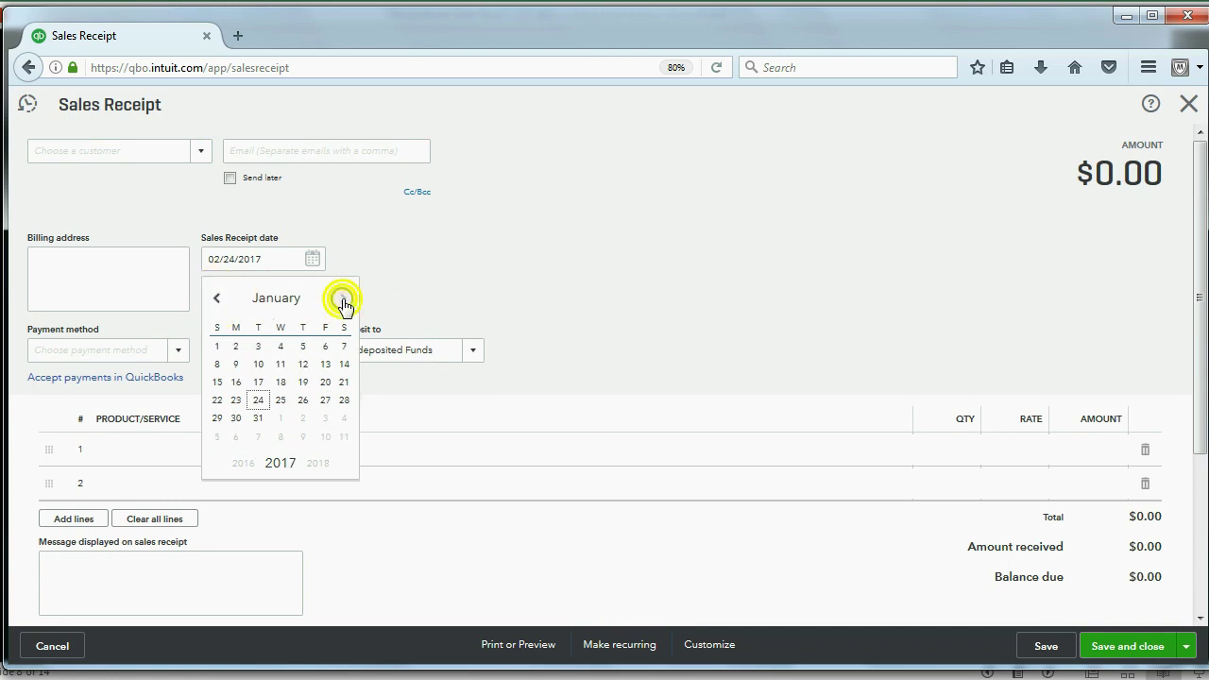
{"action": "left_click", "coordinate": [343, 298]}
{"action": "left_click", "coordinate": [302, 400]}
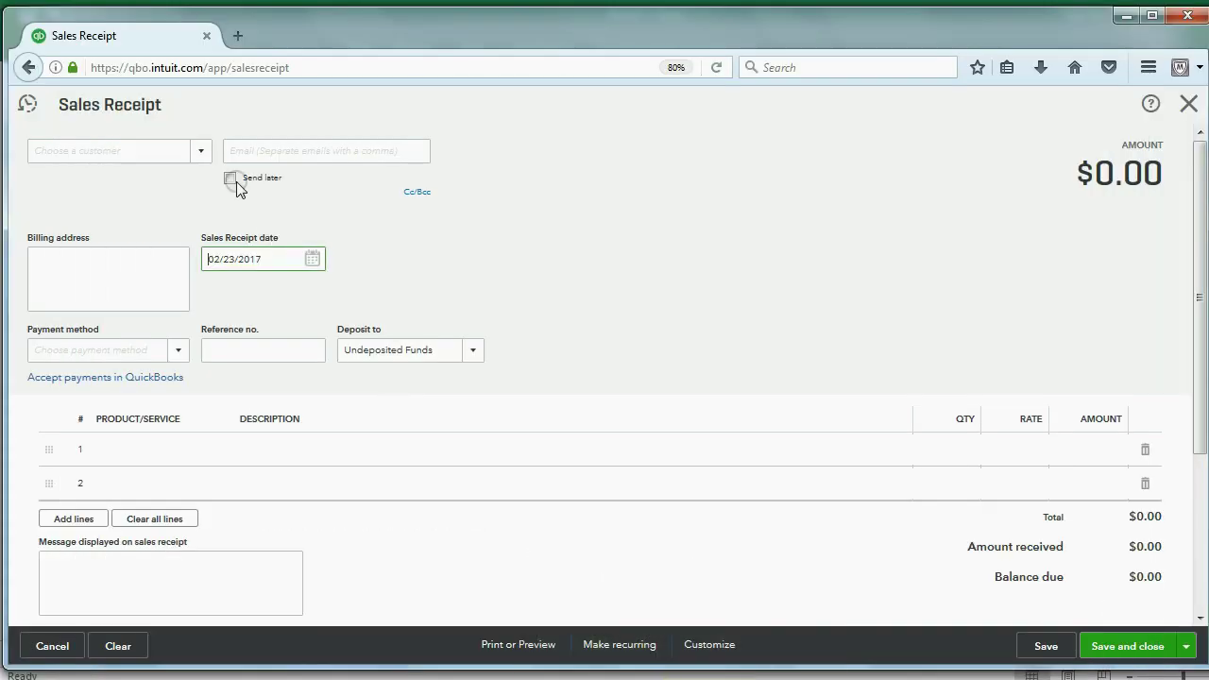
- Choose the customer and add an EDITING line with quantity 10
{"action": "left_click", "coordinate": [201, 151]}
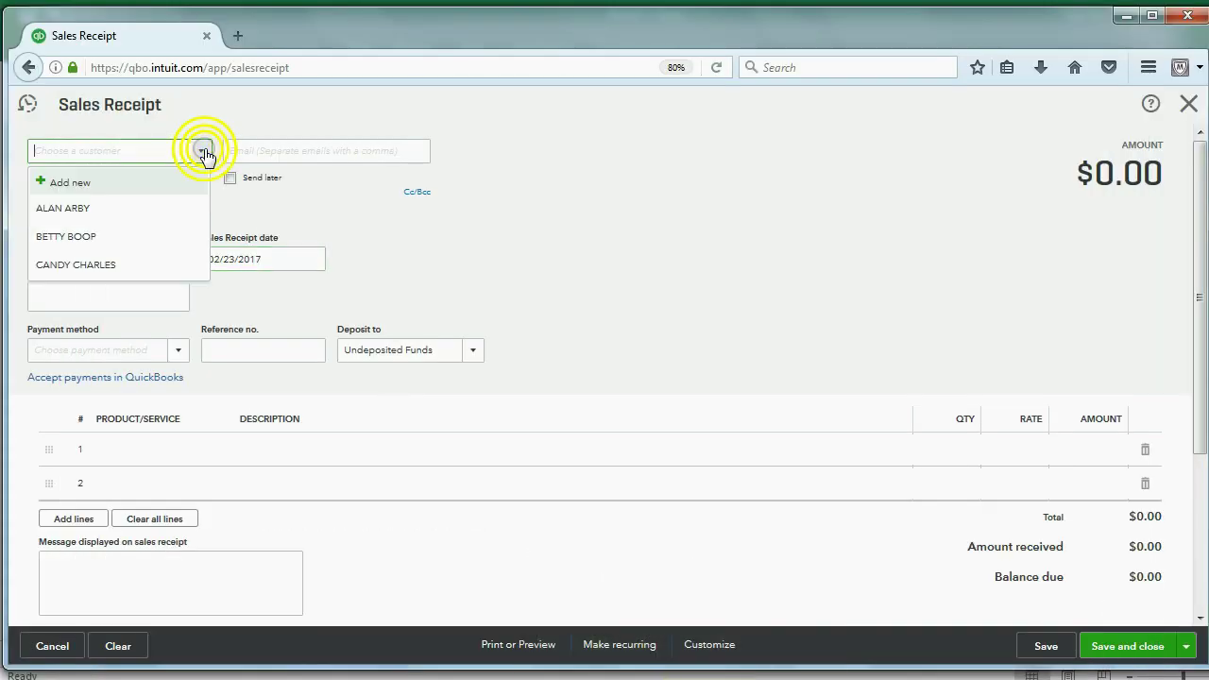
{"action": "left_click", "coordinate": [153, 265]}
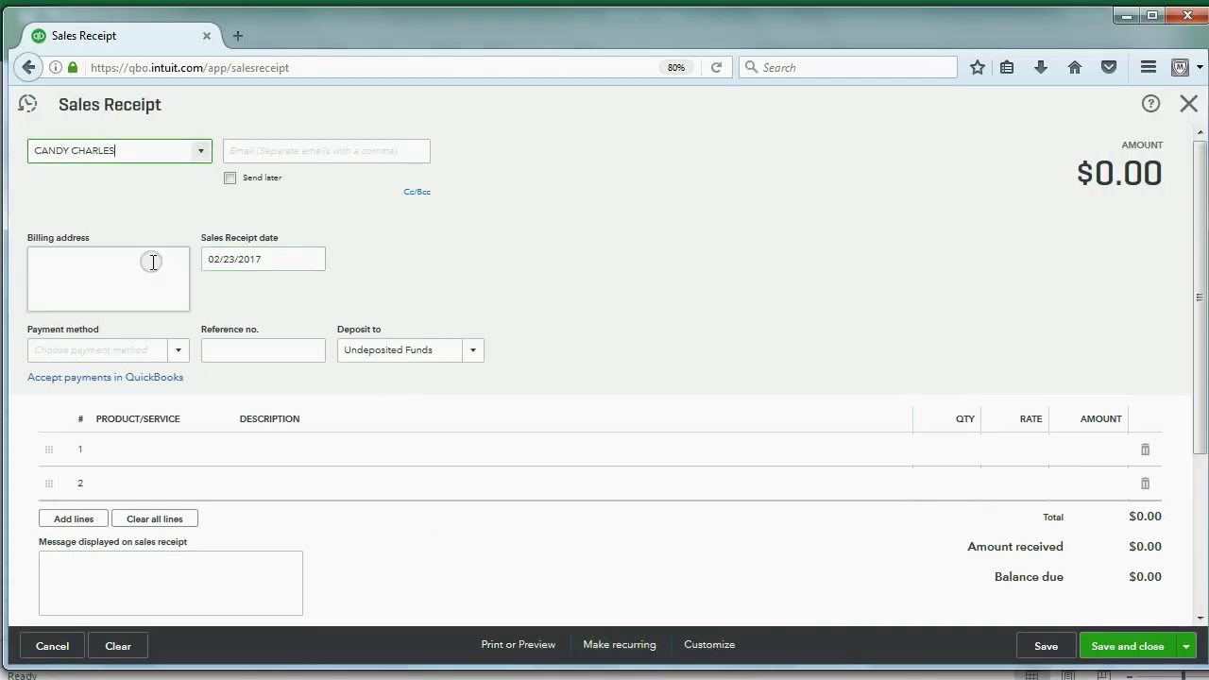
{"action": "left_click", "coordinate": [170, 450]}
{"action": "left_click", "coordinate": [219, 454]}
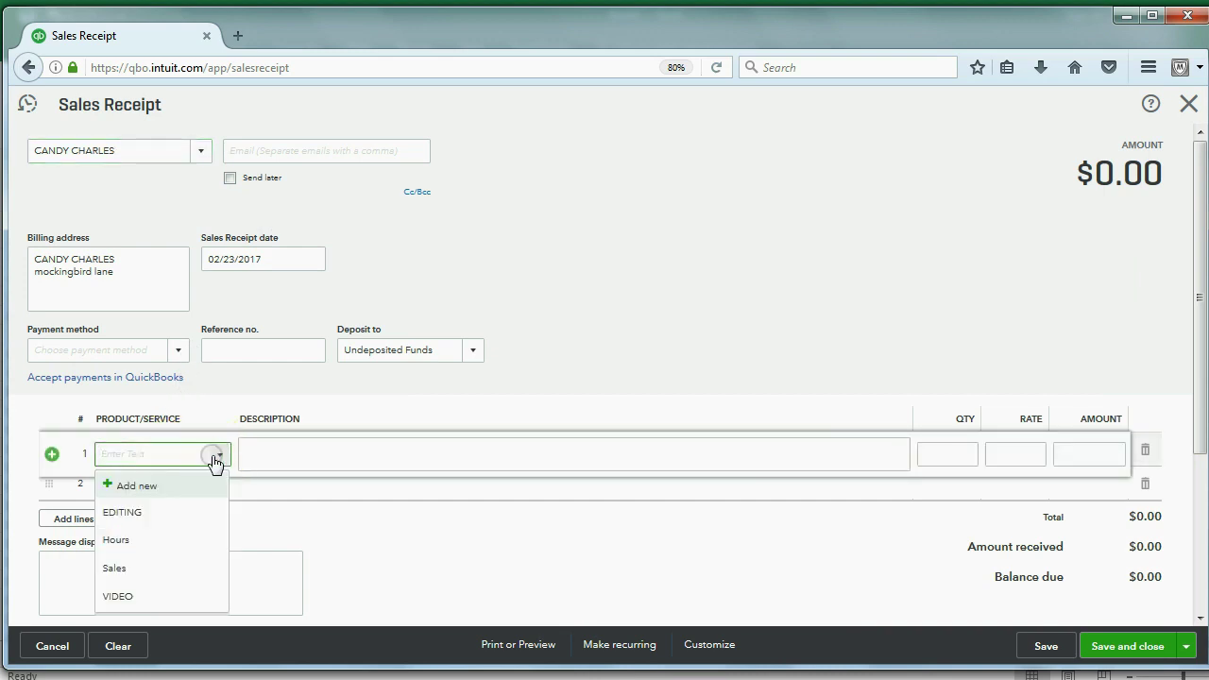
{"action": "left_click", "coordinate": [169, 512]}
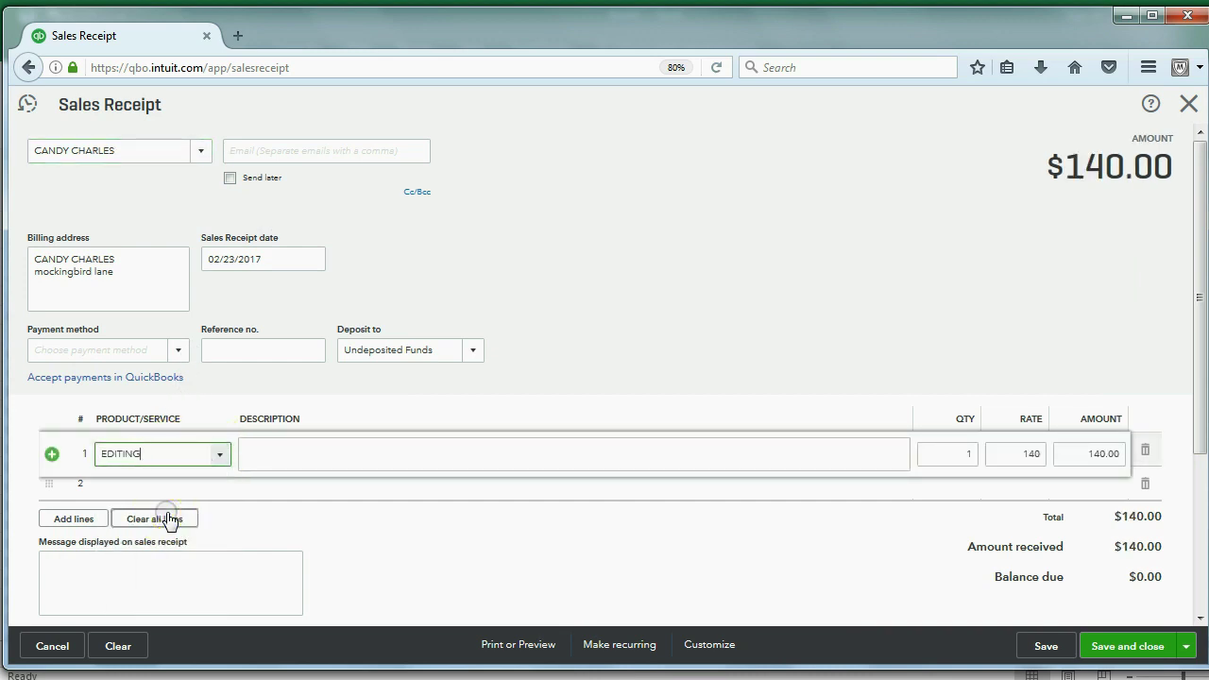
{"action": "left_click", "coordinate": [952, 458]}
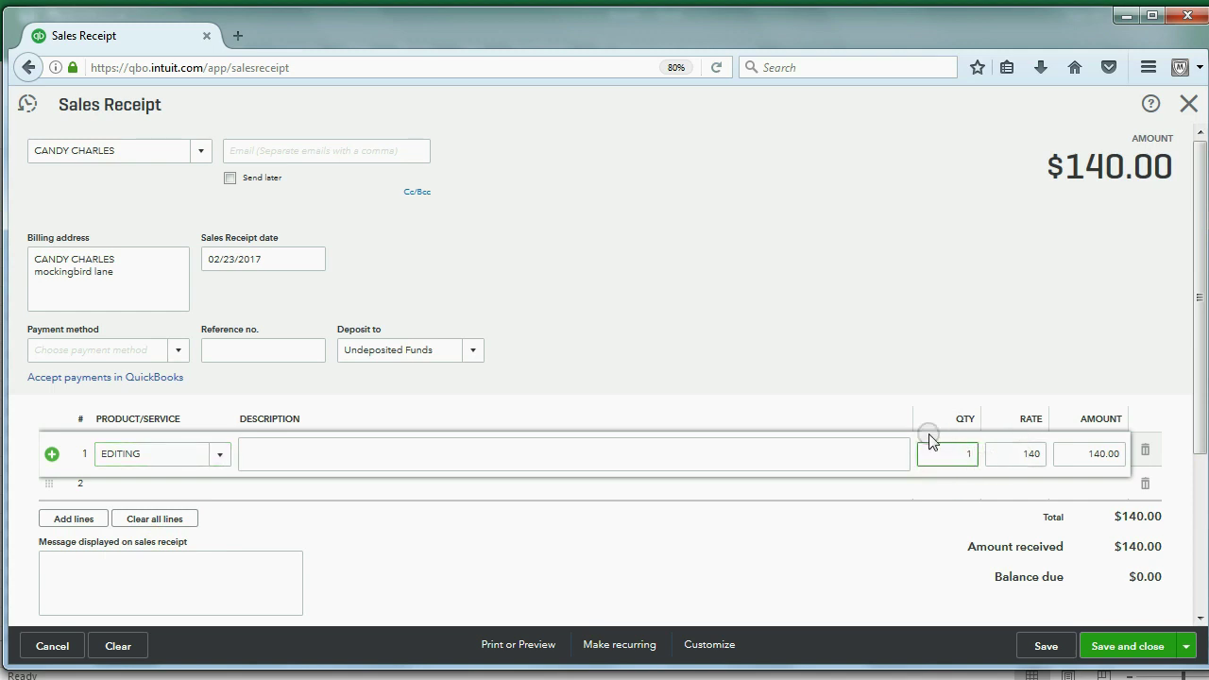
{"action": "type", "text": "0"}
{"action": "key", "text": "Tab"}
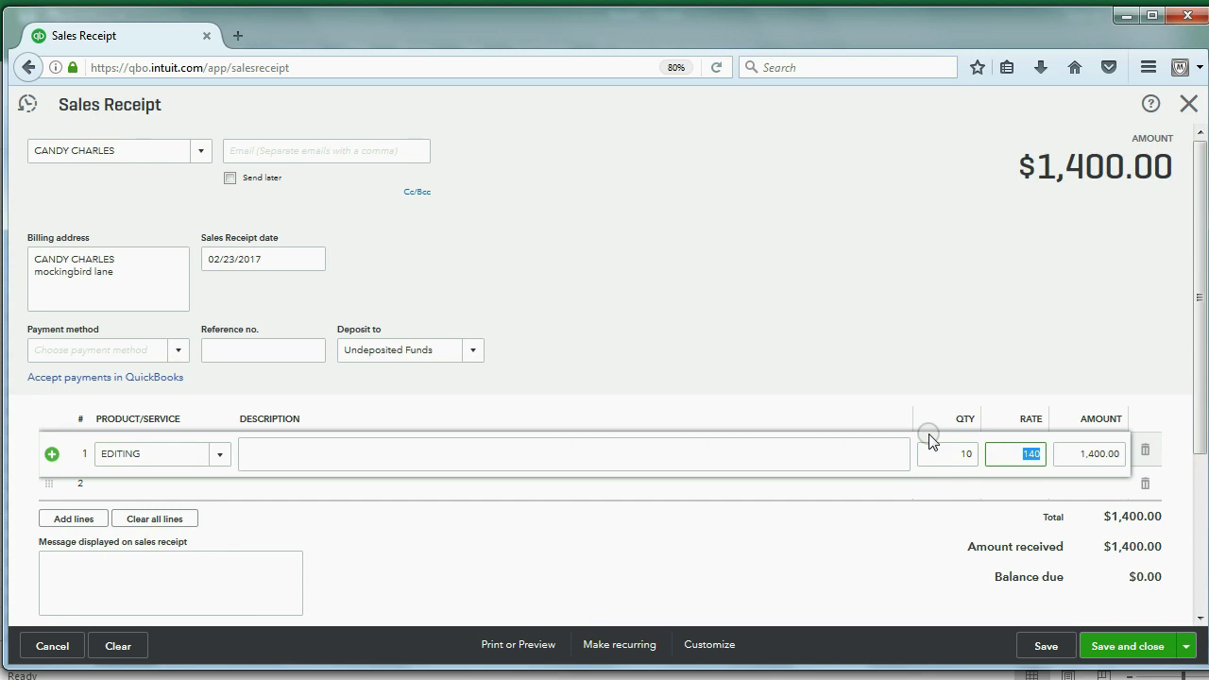
- Set the receipt's deposit account to Undeposited Funds
{"action": "left_click", "coordinate": [473, 350]}
{"action": "left_click", "coordinate": [472, 376]}
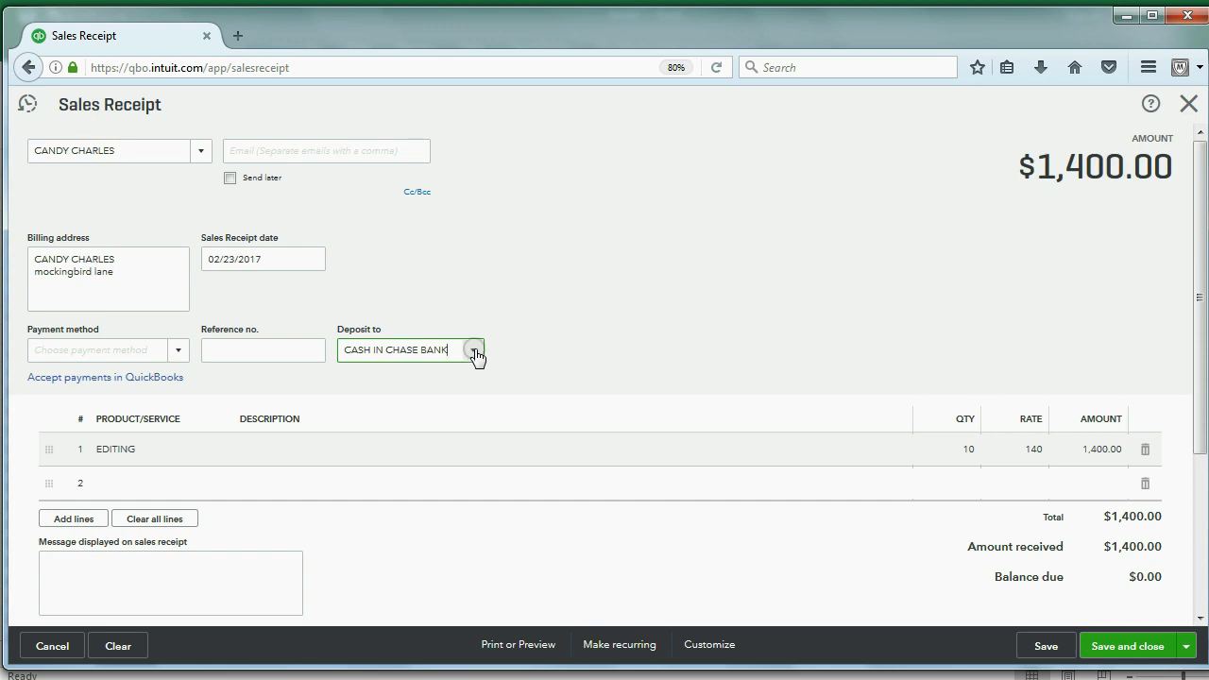
{"action": "left_click", "coordinate": [473, 351]}
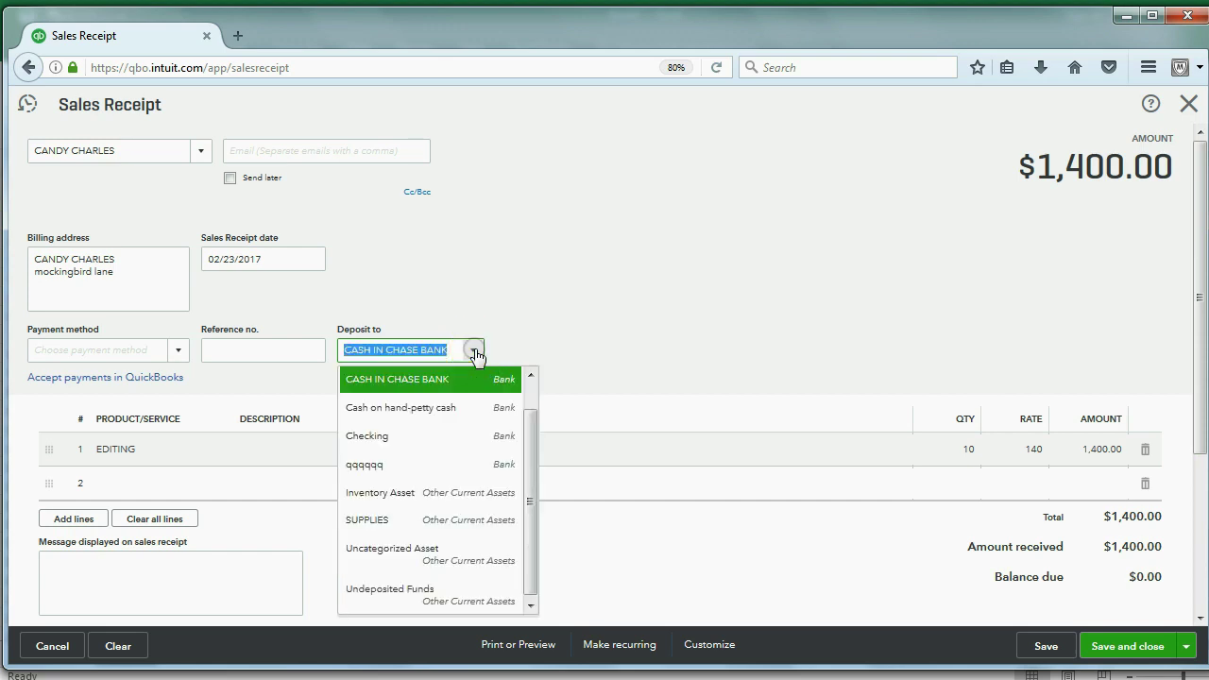
{"action": "left_click", "coordinate": [417, 594]}
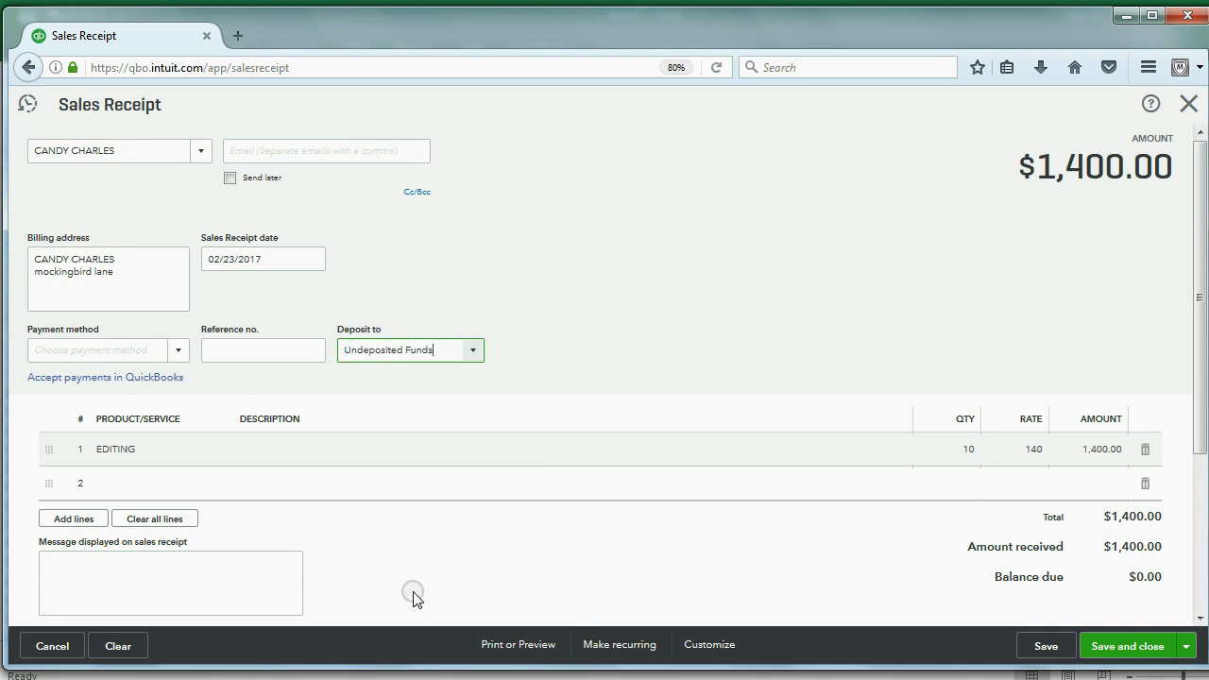
{"action": "left_click", "coordinate": [472, 352]}
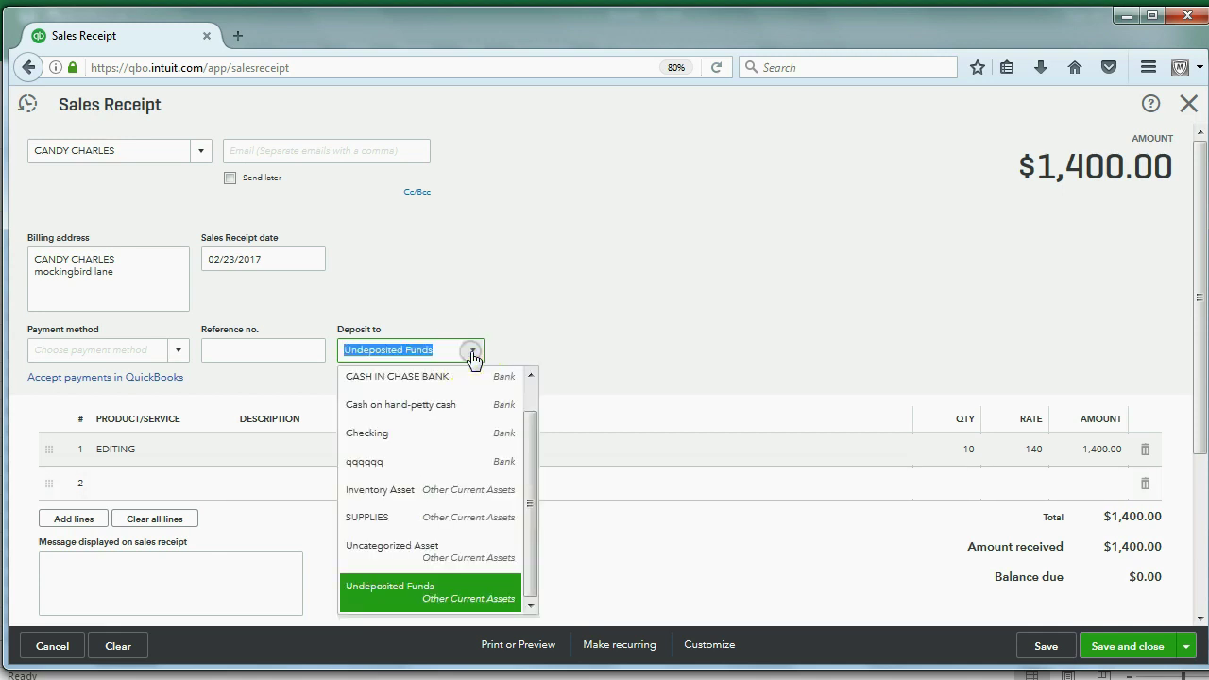
{"action": "left_click", "coordinate": [395, 590]}
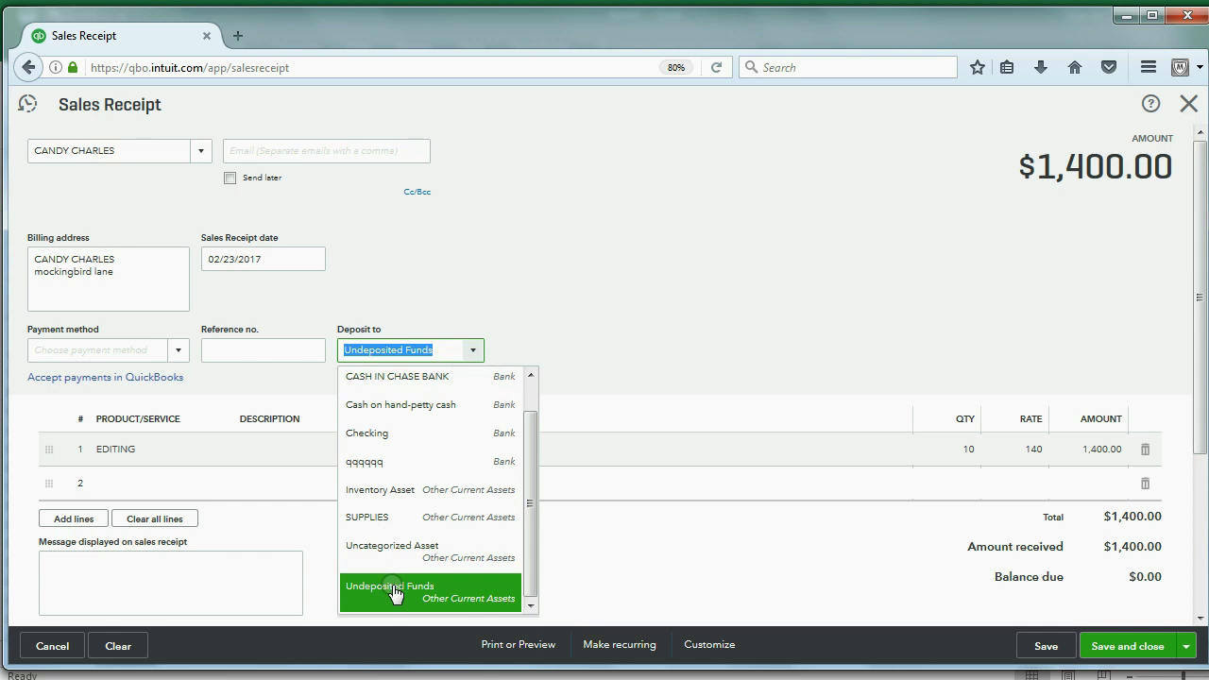
{"action": "left_click", "coordinate": [407, 383]}
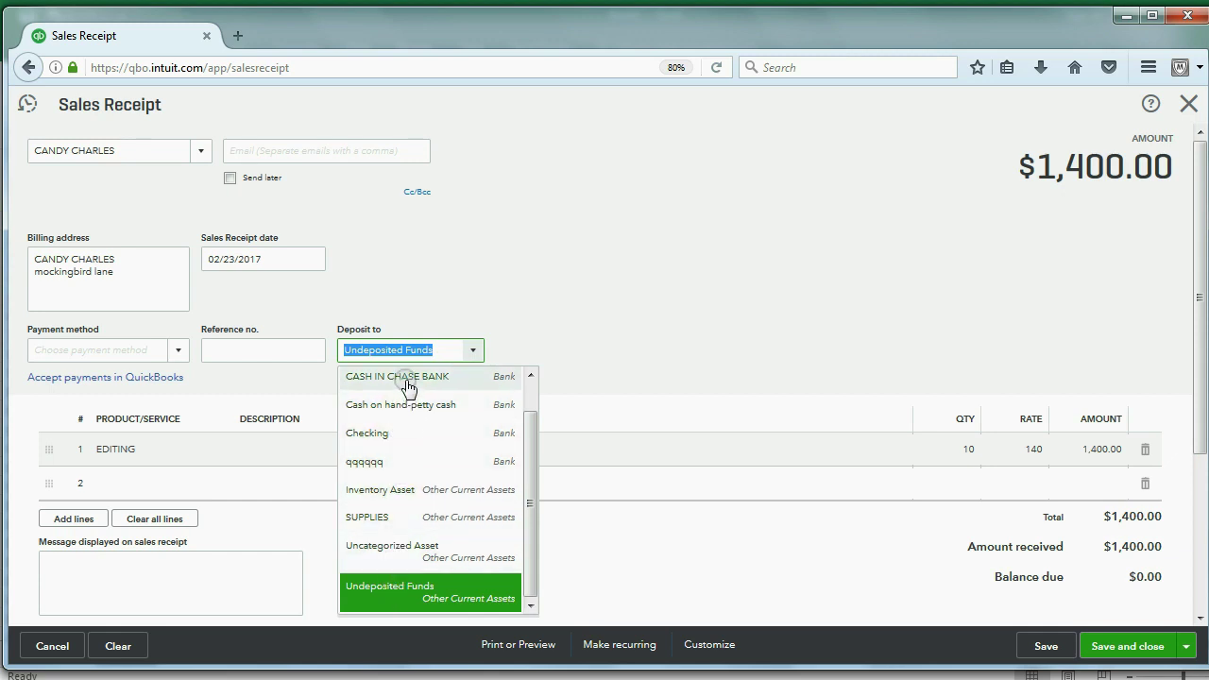
- Set payment method to Check with reference no. 1717 and save the sales receipt
{"action": "left_click", "coordinate": [177, 353]}
{"action": "left_click", "coordinate": [176, 353]}
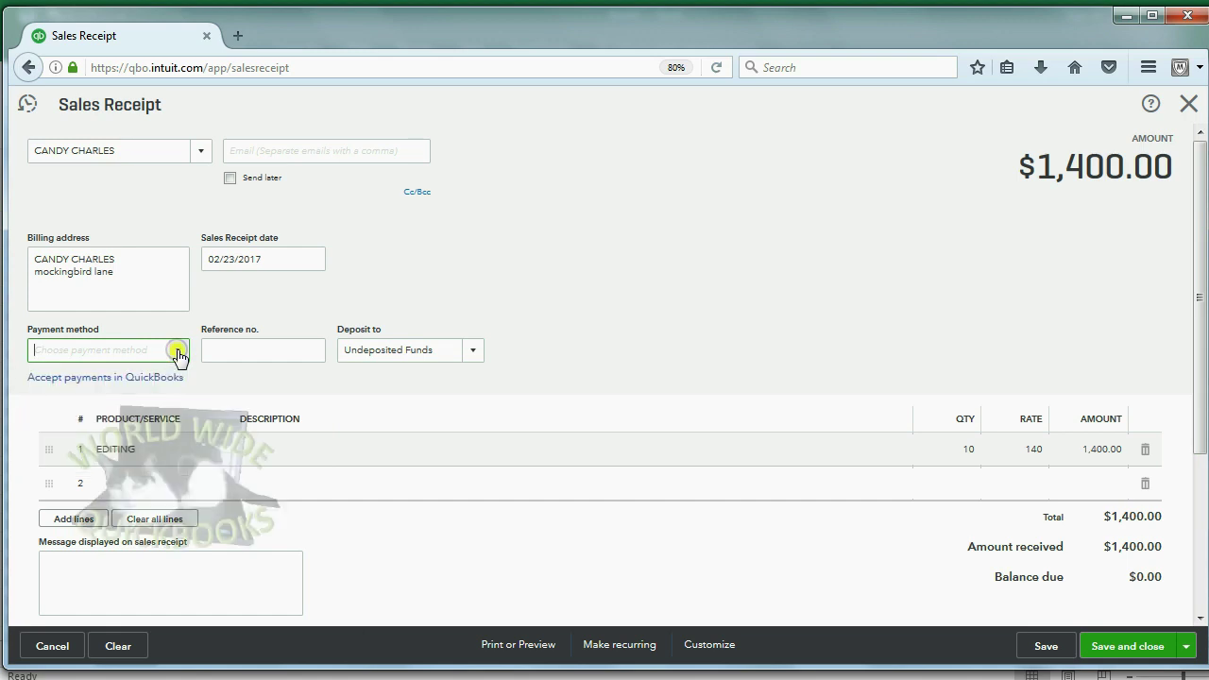
{"action": "left_click", "coordinate": [176, 353]}
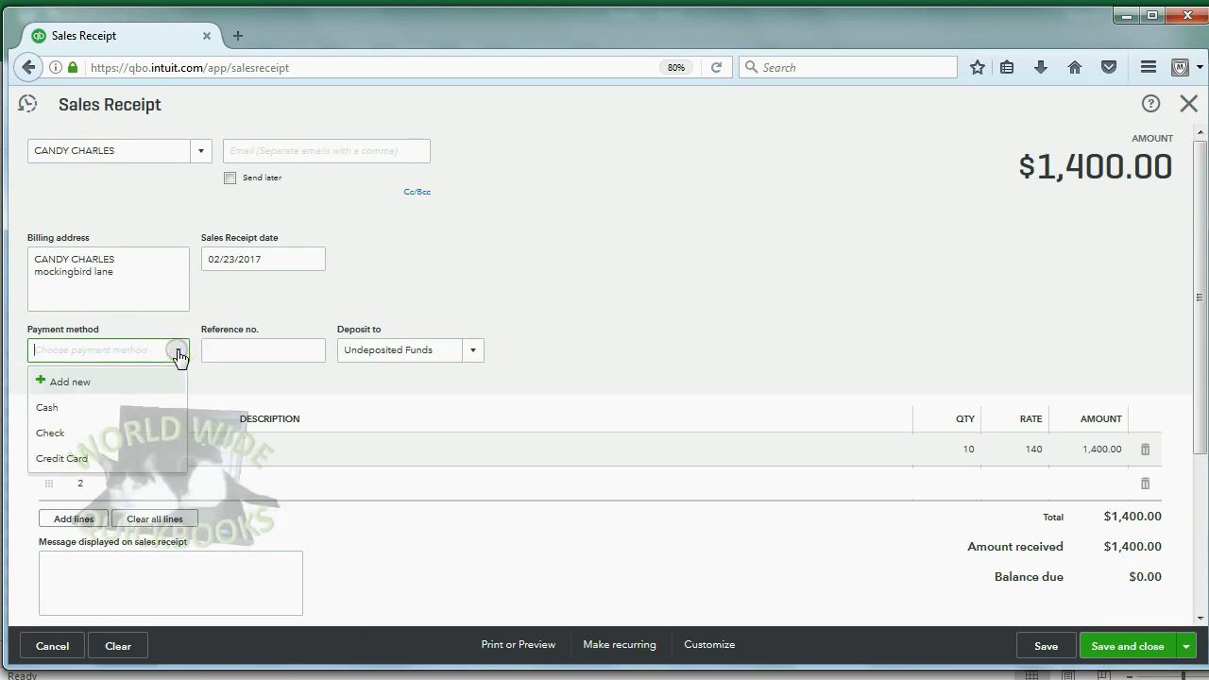
{"action": "left_click", "coordinate": [79, 433]}
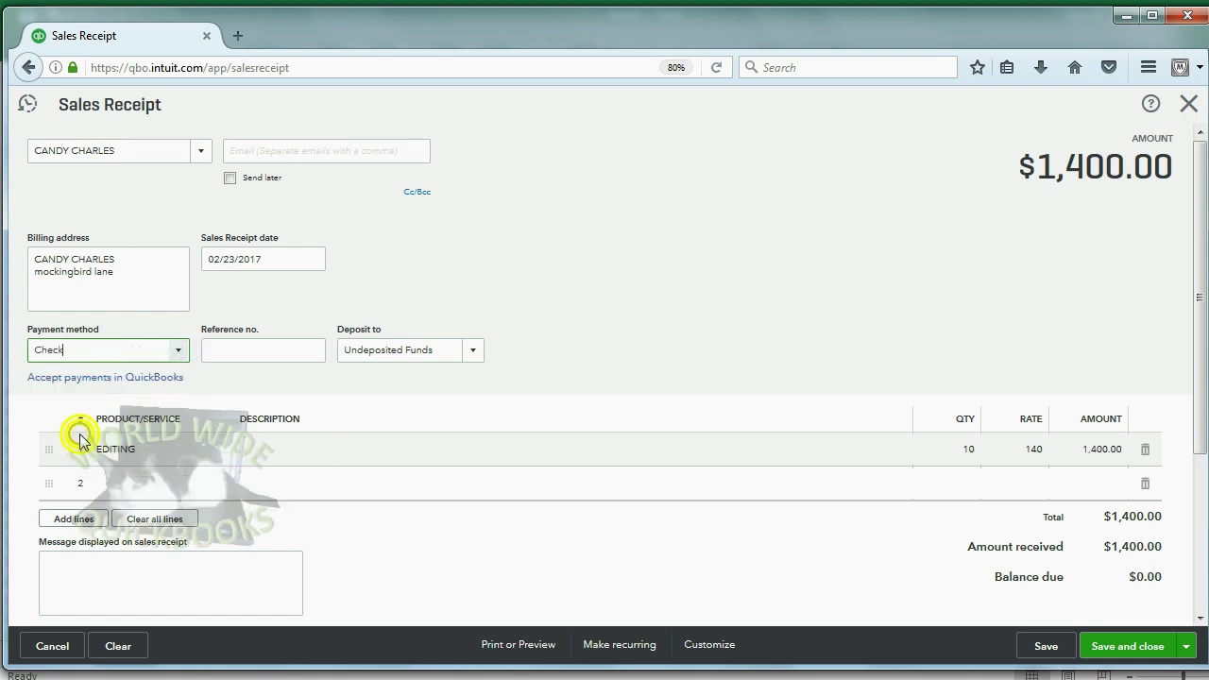
{"action": "left_click", "coordinate": [115, 351]}
{"action": "left_click", "coordinate": [251, 342]}
{"action": "type", "text": "1717"}
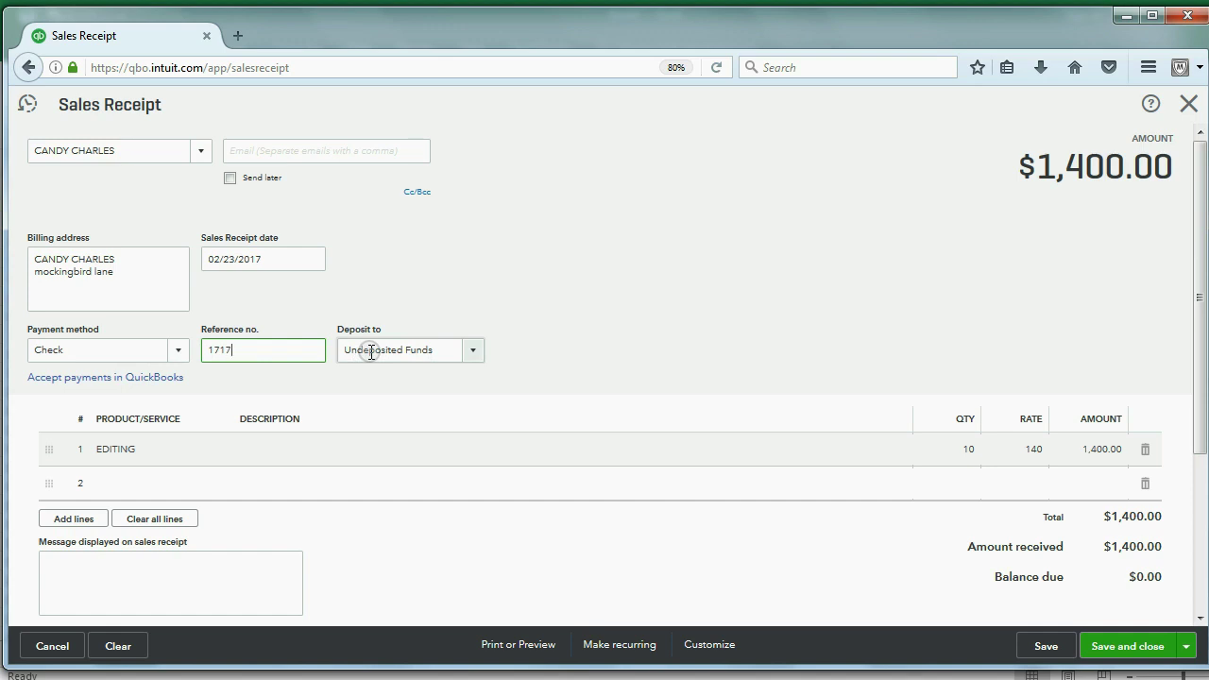
{"action": "left_click", "coordinate": [1043, 648]}
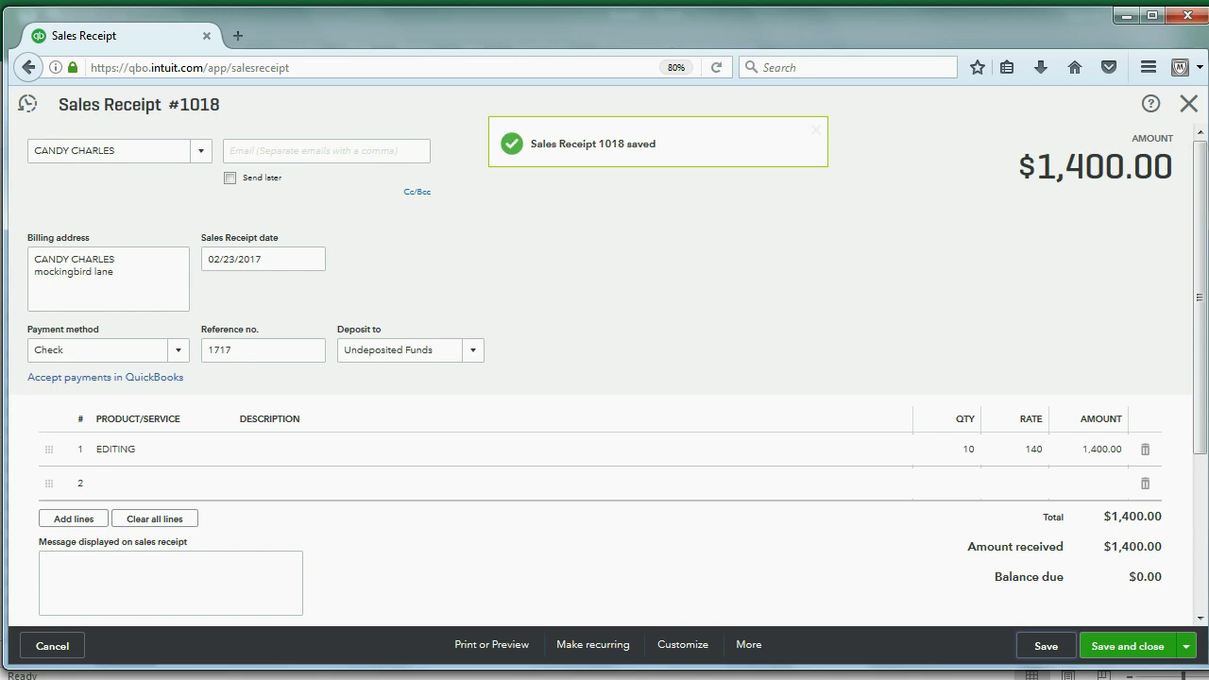
- Close Sales Receipt #1018 and scroll the trial balance to see Undeposited Funds at 1,400.00
{"action": "left_click", "coordinate": [1189, 104]}
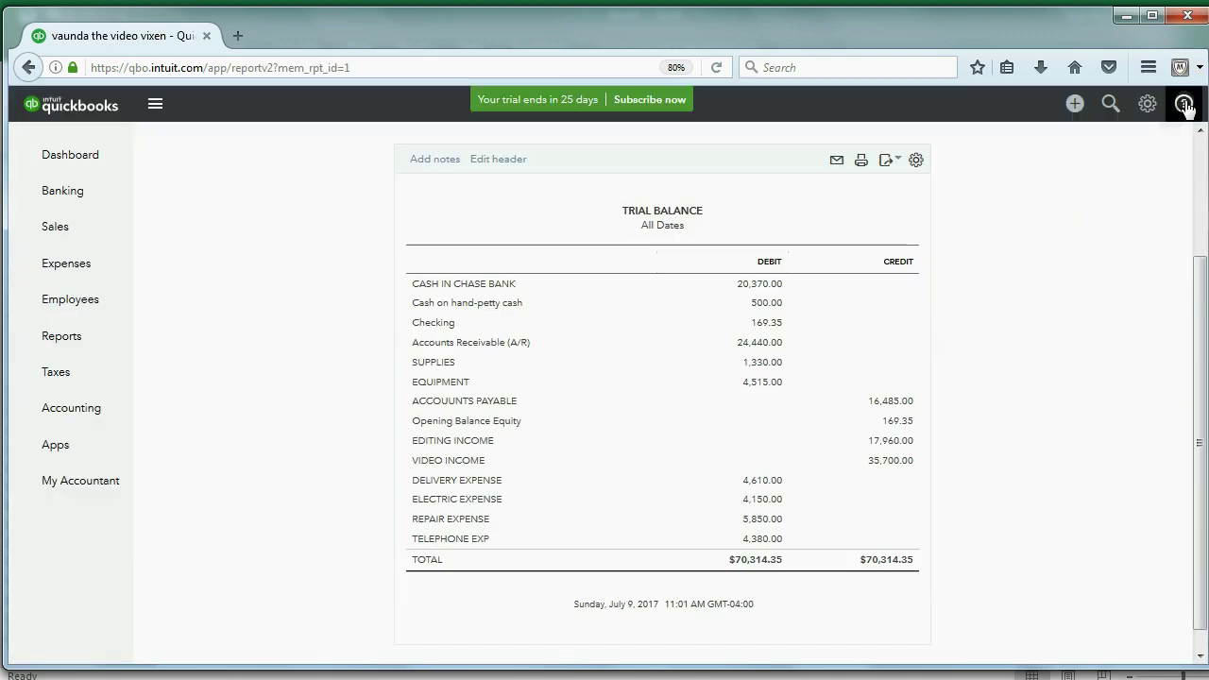
{"action": "scroll", "coordinate": [665, 395], "scroll_direction": "down", "scroll_amount": 1}
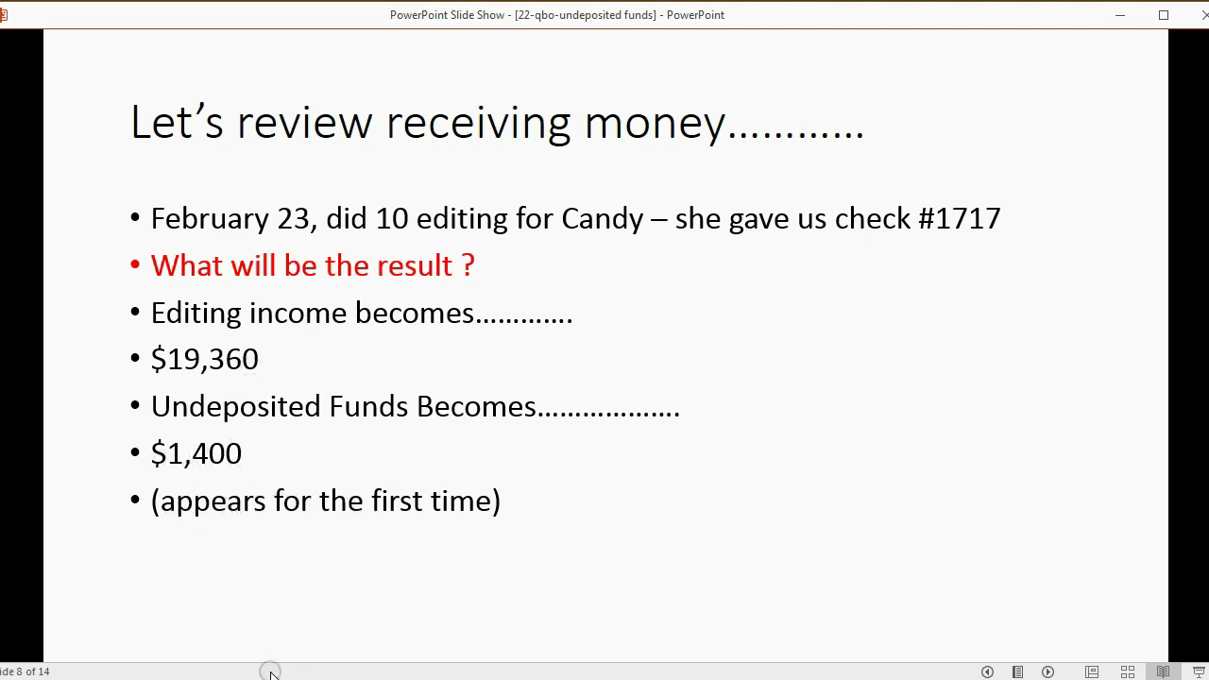
- Reveal the February 24 $1,000 cash payment bullet and the result question on the example 2 slide
{"action": "key", "text": "alt+Tab"}
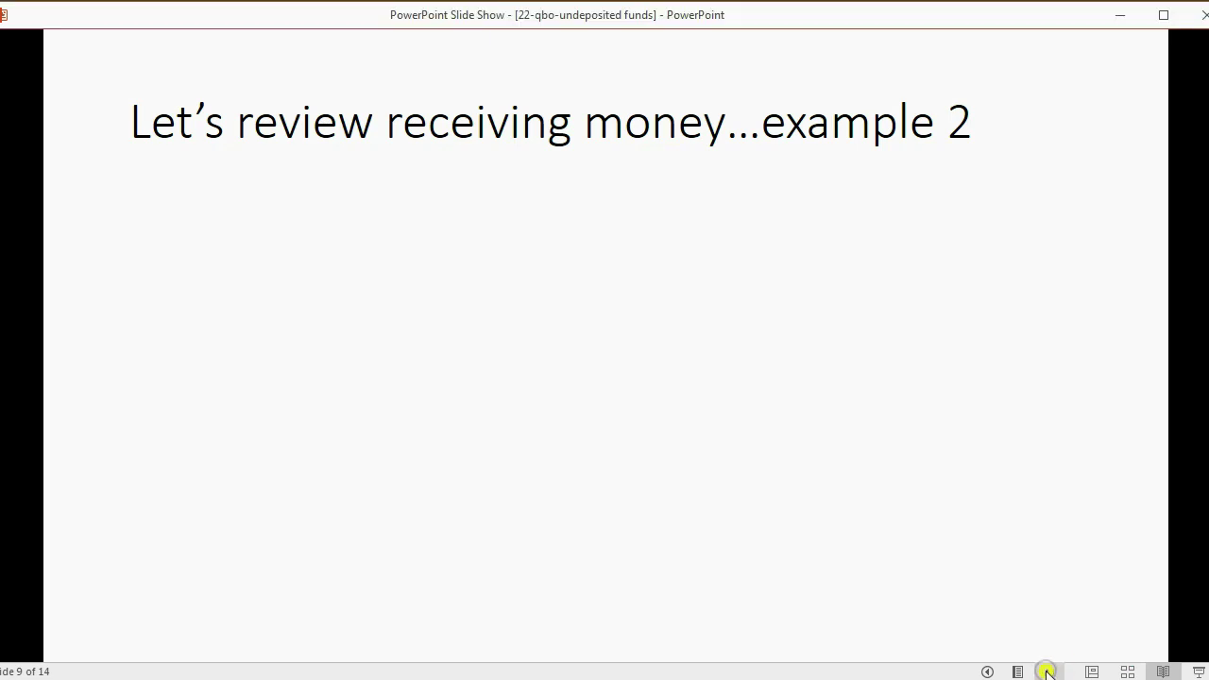
{"action": "left_click", "coordinate": [1047, 670]}
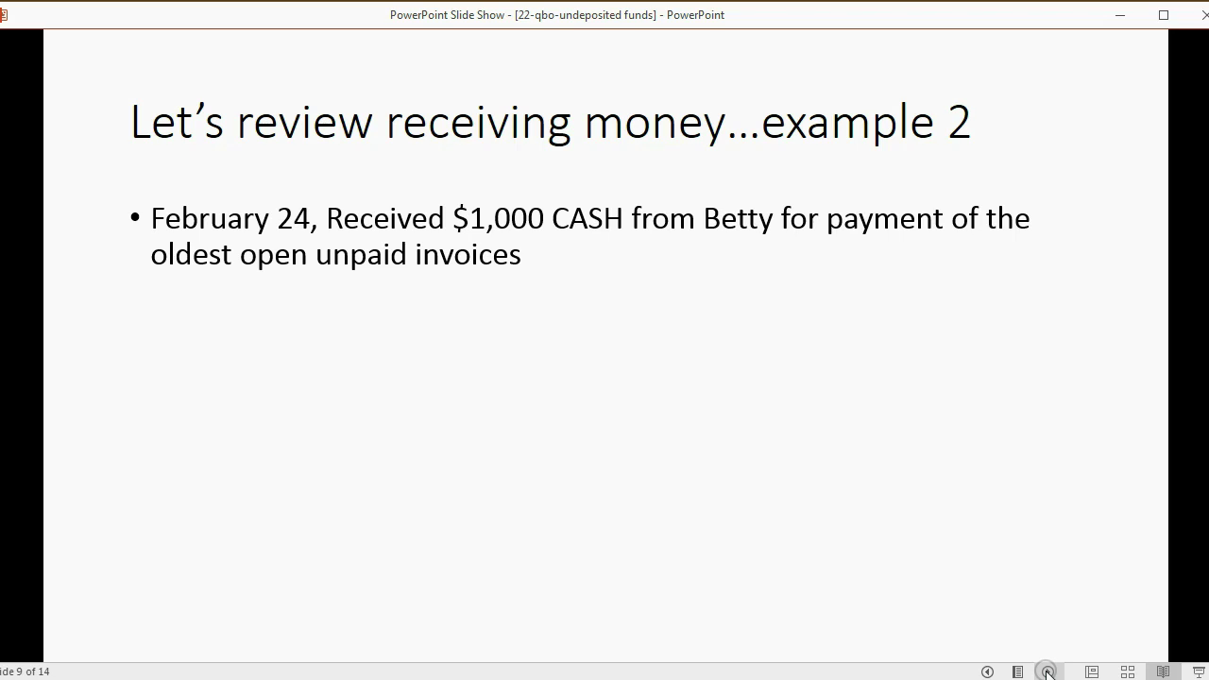
{"action": "key", "text": "Right"}
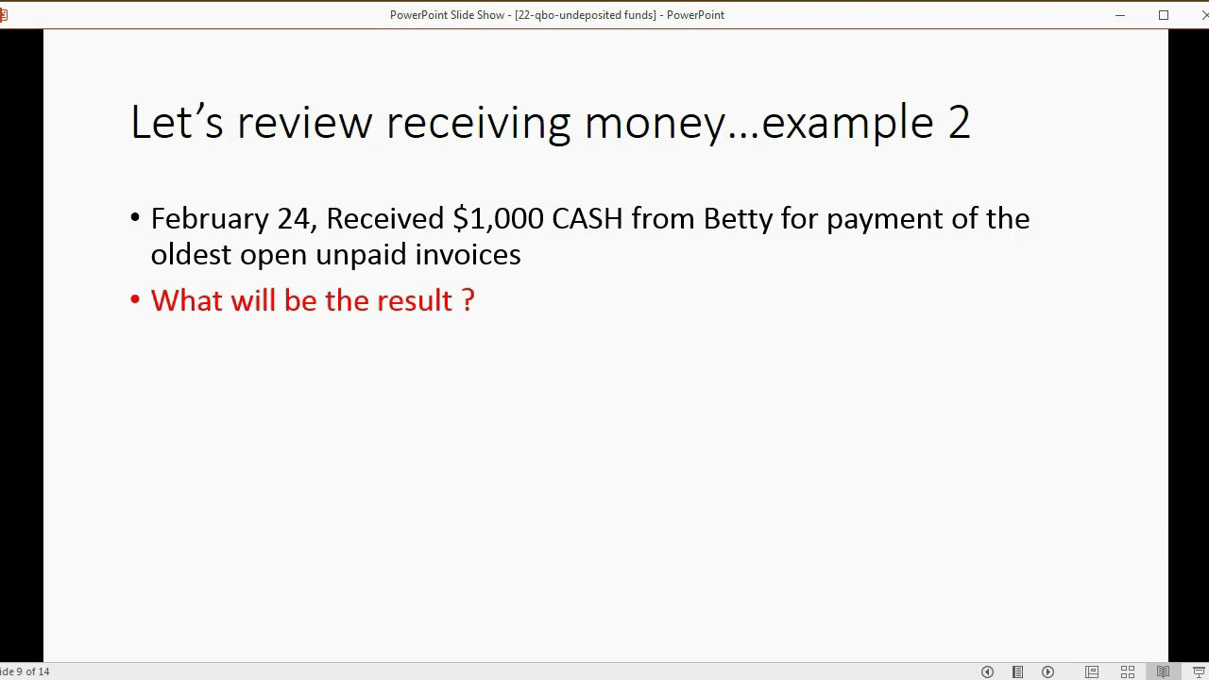
- Check the trial balance, then reveal Accounts Receivable becoming $23,440 on the slide
{"action": "mouse_move", "coordinate": [258, 679]}
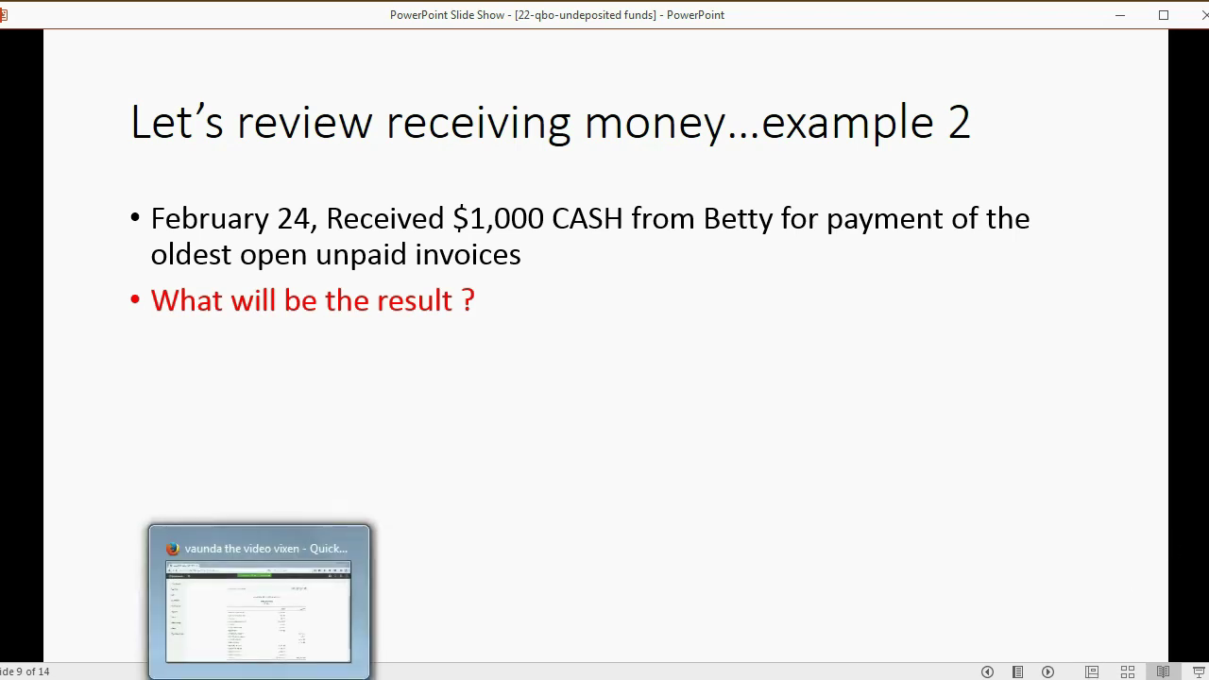
{"action": "left_click", "coordinate": [259, 604]}
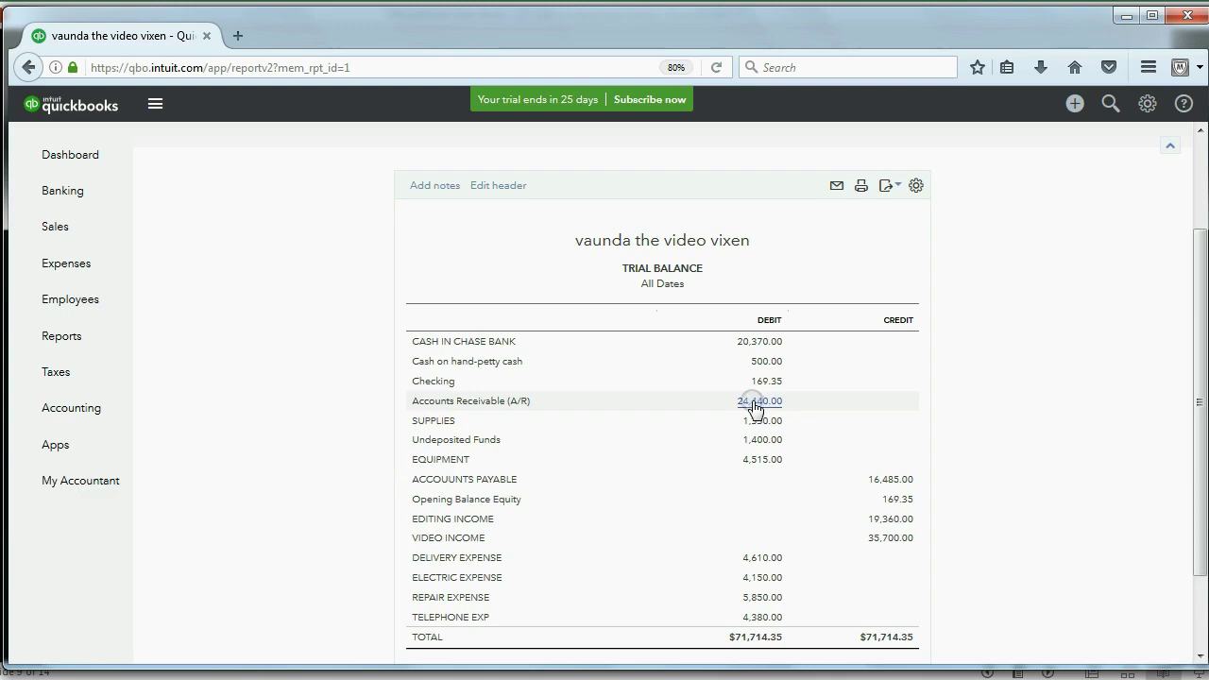
{"action": "key", "text": "alt+Tab"}
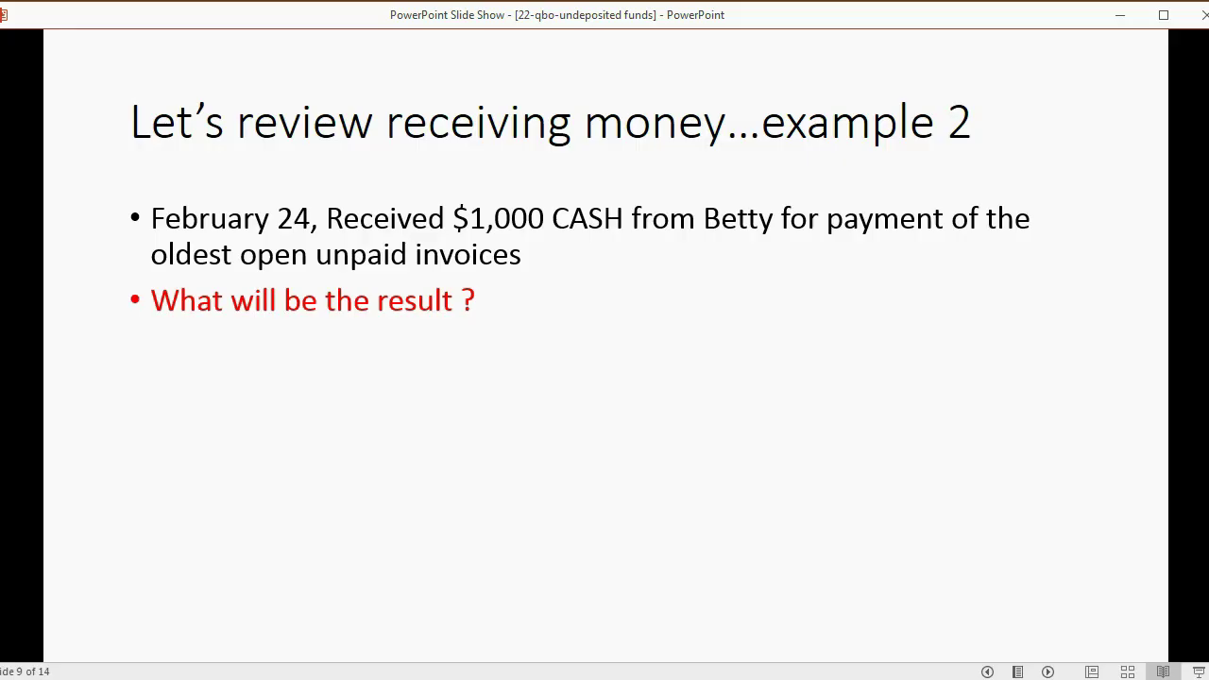
{"action": "left_click", "coordinate": [683, 555]}
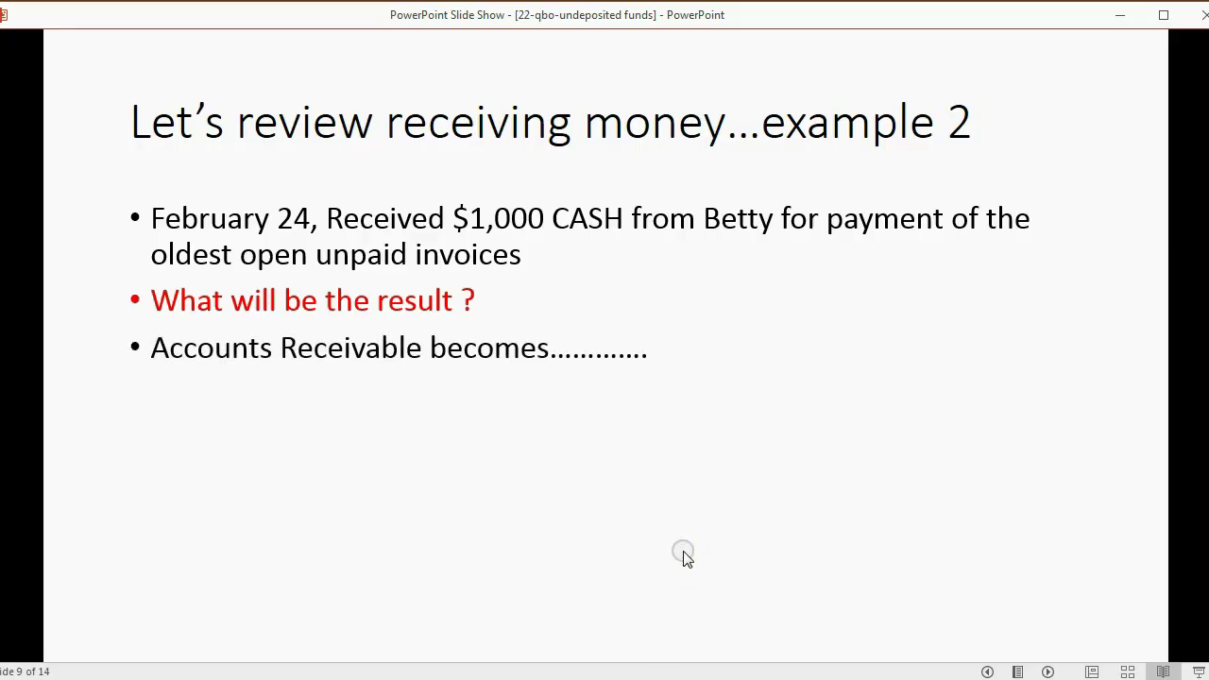
{"action": "left_click", "coordinate": [684, 555]}
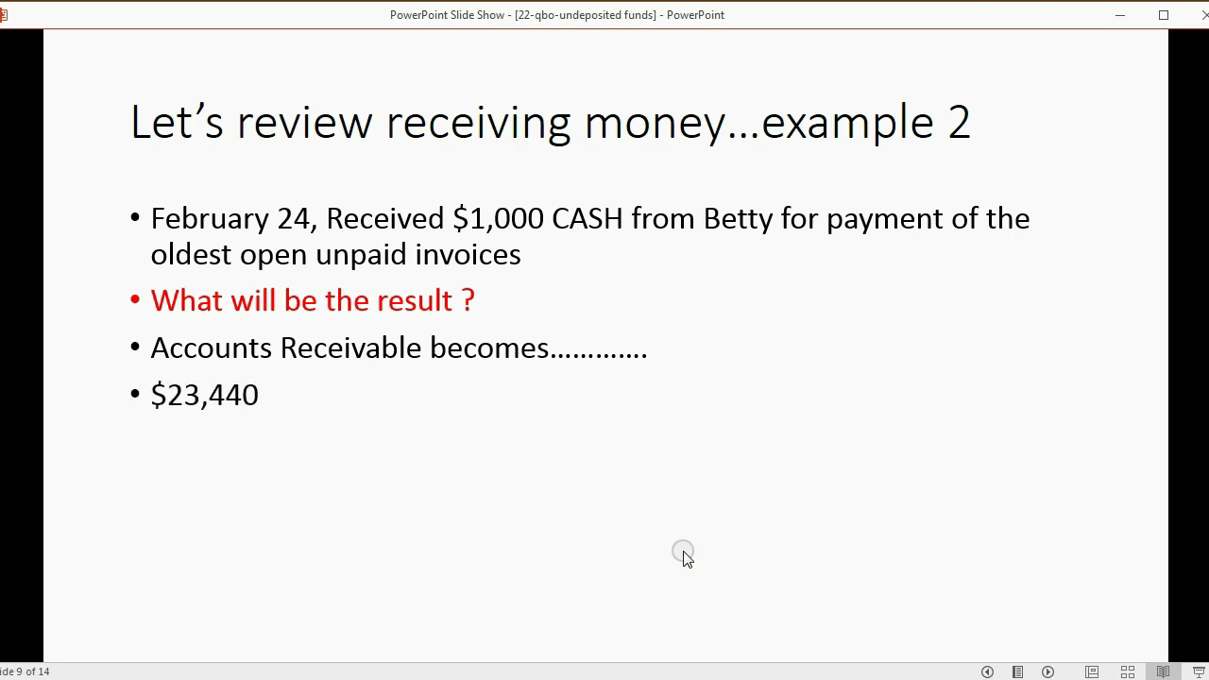
- Reveal Undeposited Funds becoming $2,400, then go back to QuickBooks' new-transaction menu
{"action": "left_click", "coordinate": [683, 548]}
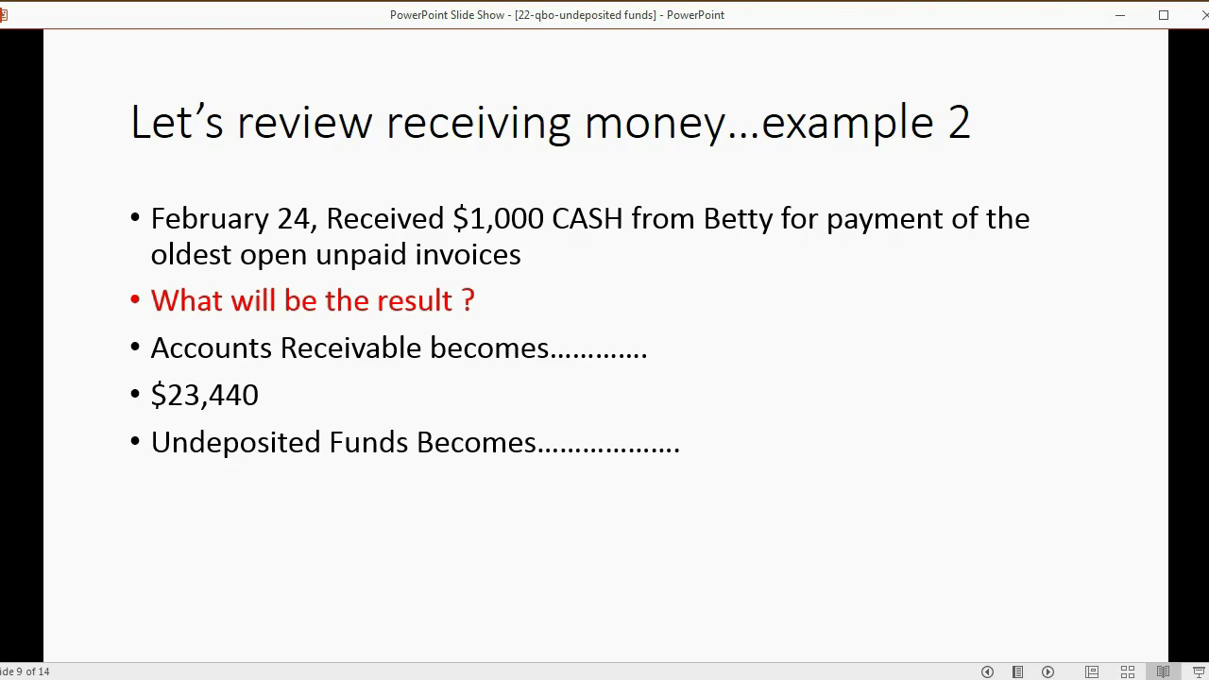
{"action": "key", "text": "alt+Tab"}
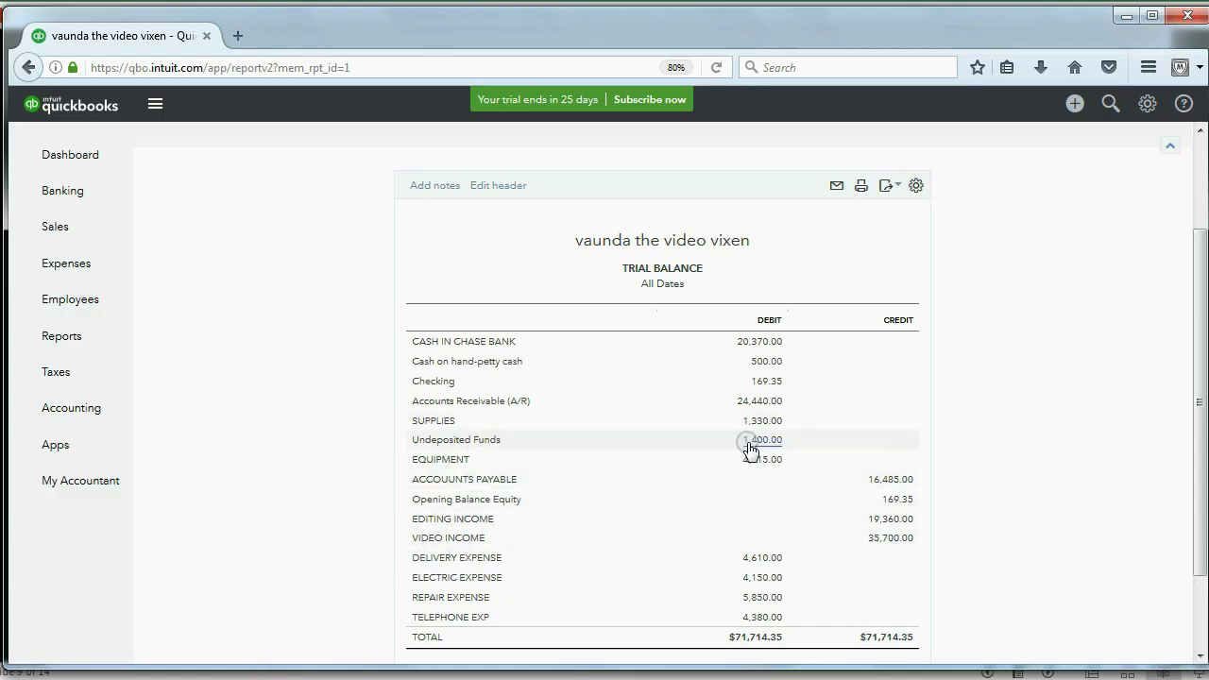
{"action": "key", "text": "alt+Tab"}
{"action": "left_click", "coordinate": [613, 568]}
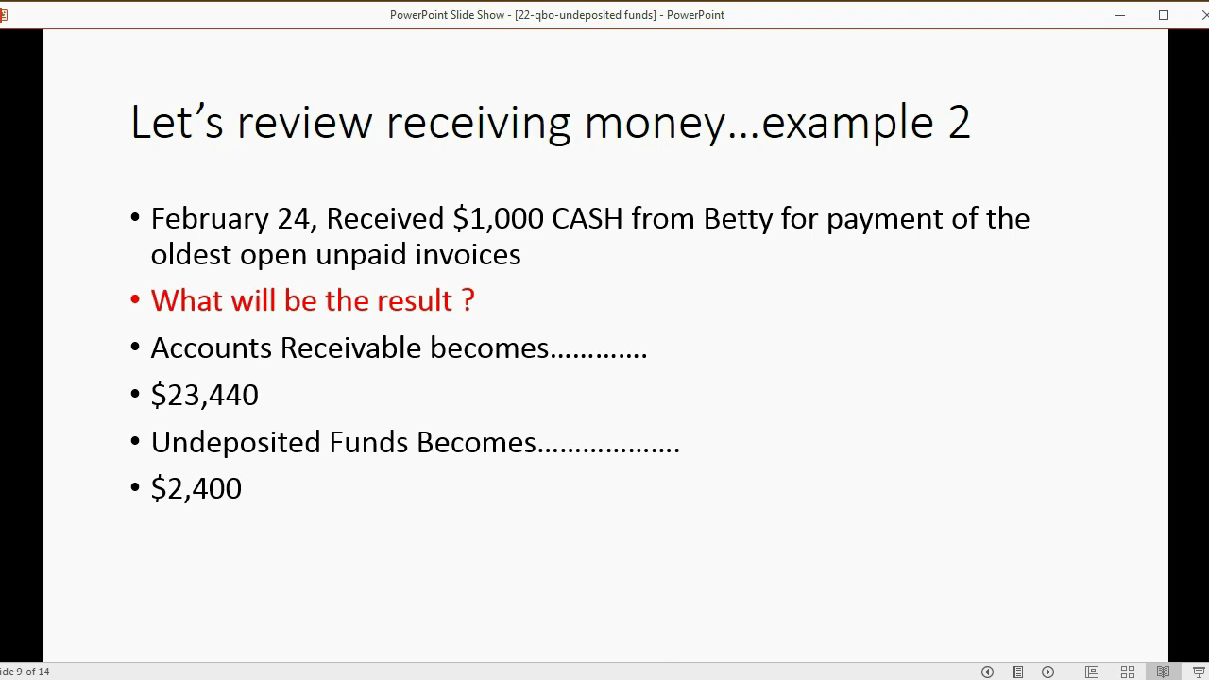
{"action": "left_click", "coordinate": [260, 595]}
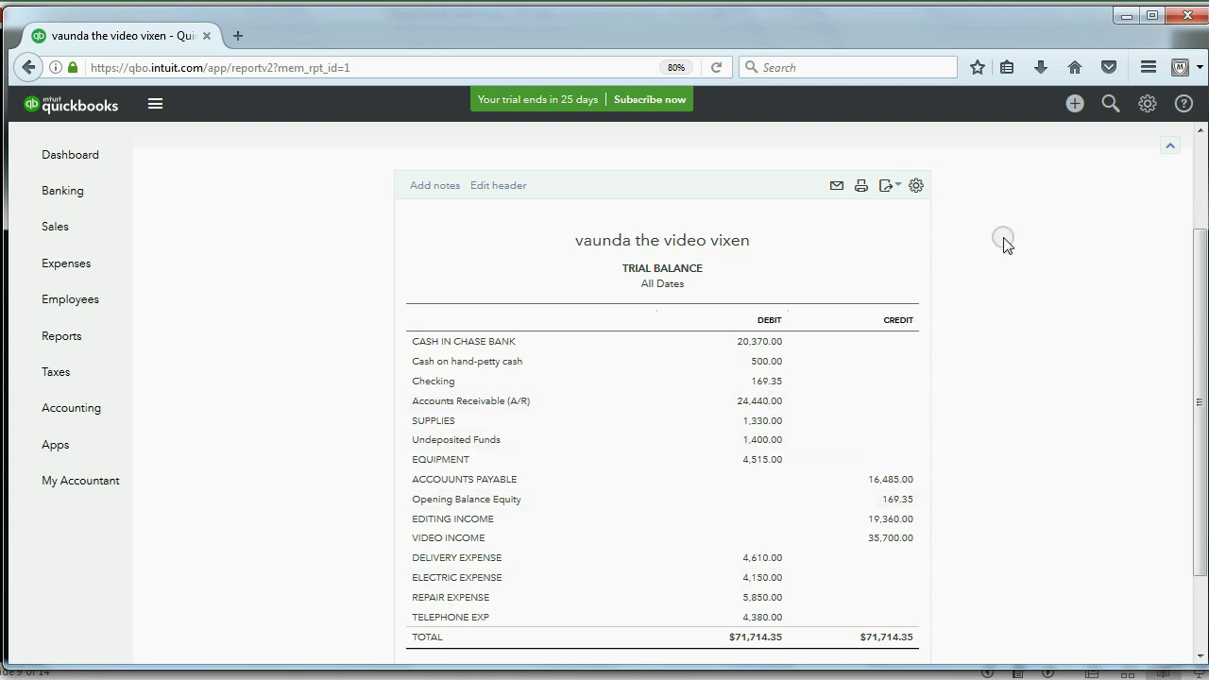
{"action": "left_click", "coordinate": [1075, 104]}
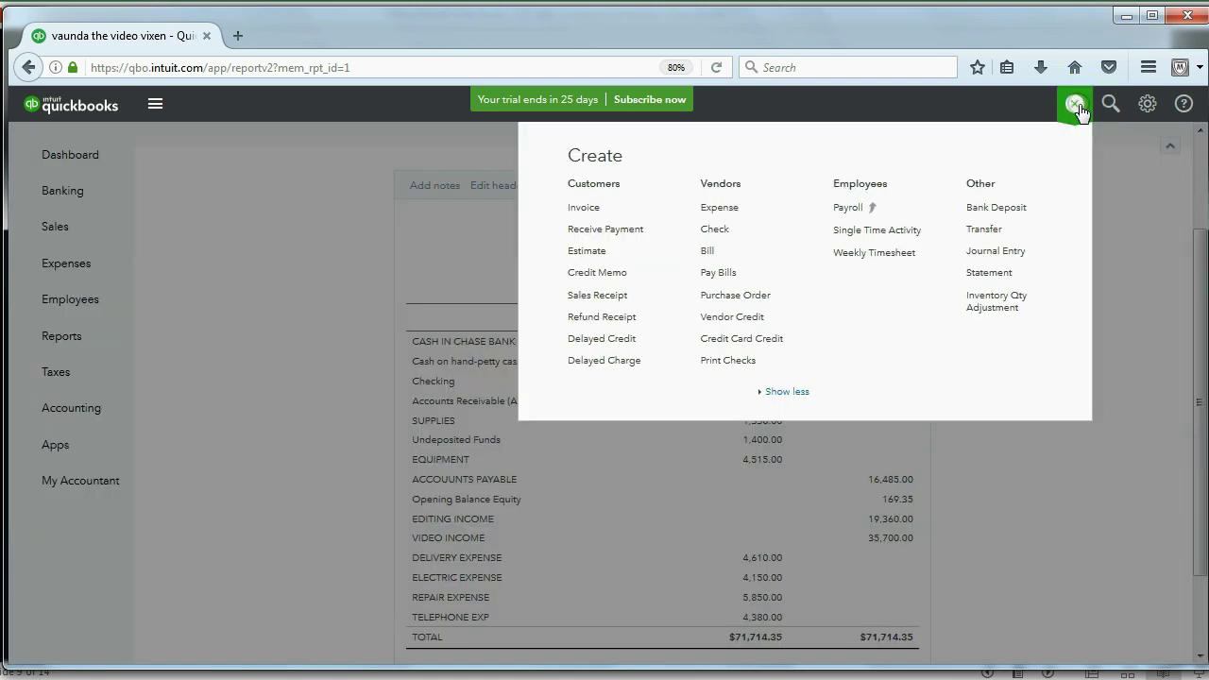
- Start a Receive Payment dated 02/24/2017 for the customer with open invoices #1004 and #1006
{"action": "left_click", "coordinate": [614, 231]}
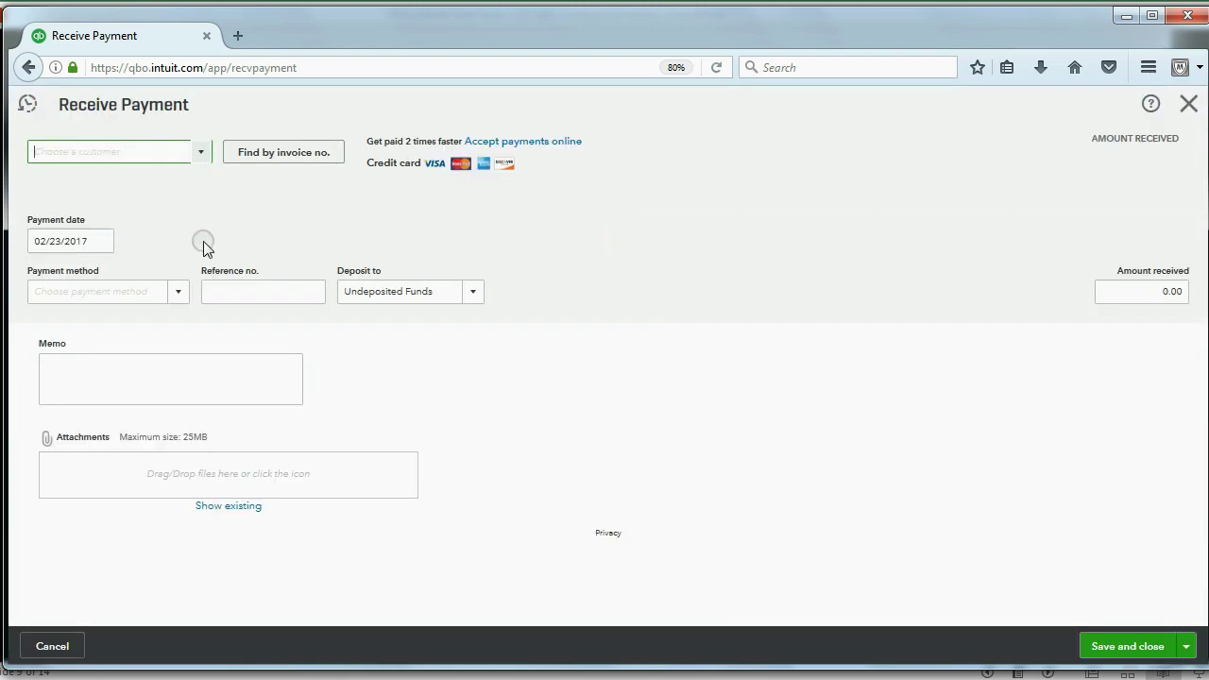
{"action": "left_click", "coordinate": [105, 245]}
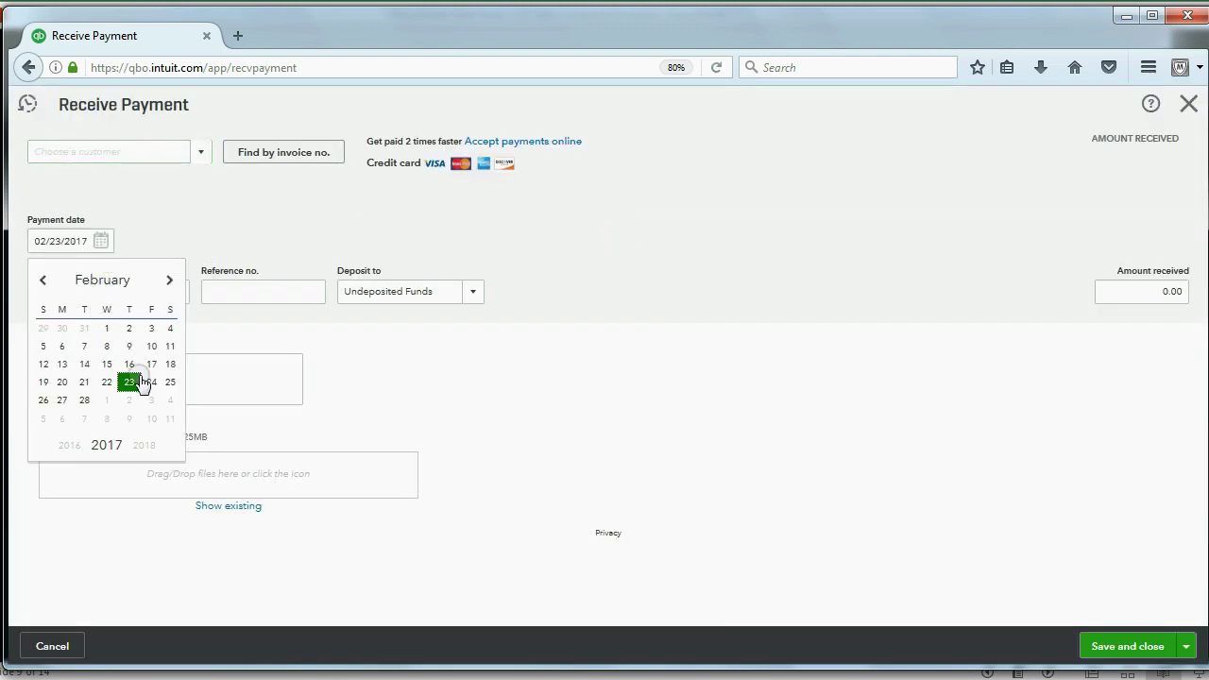
{"action": "left_click", "coordinate": [152, 381]}
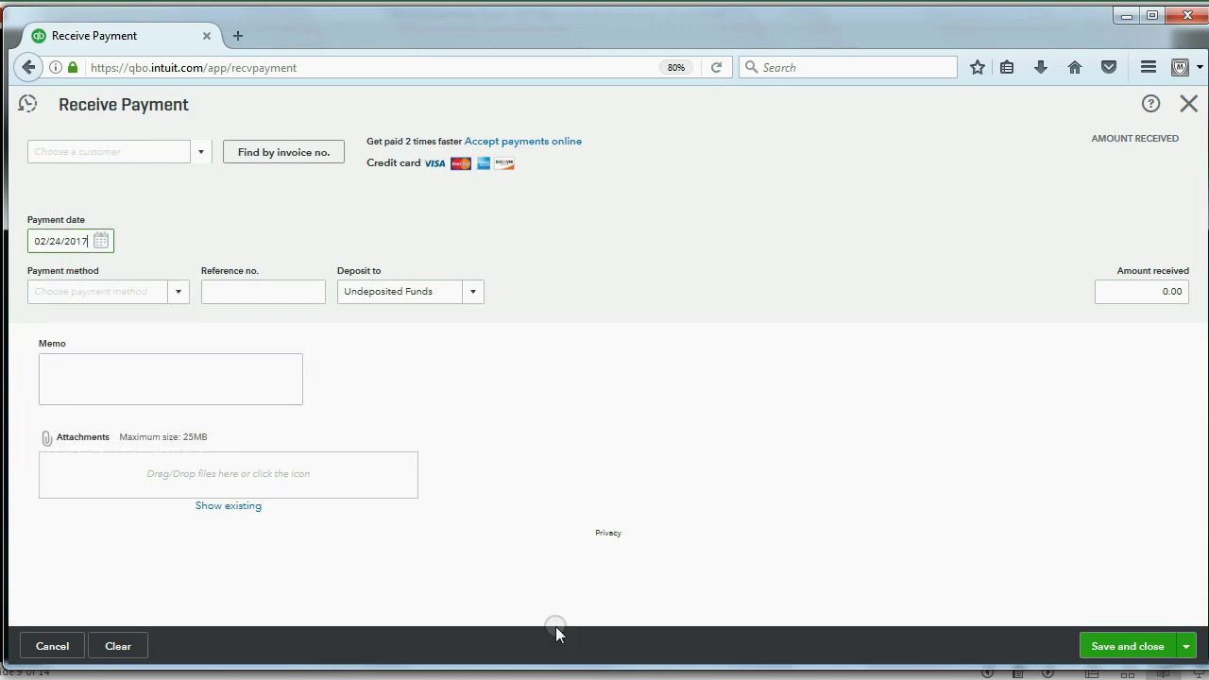
{"action": "key", "text": "alt+Tab"}
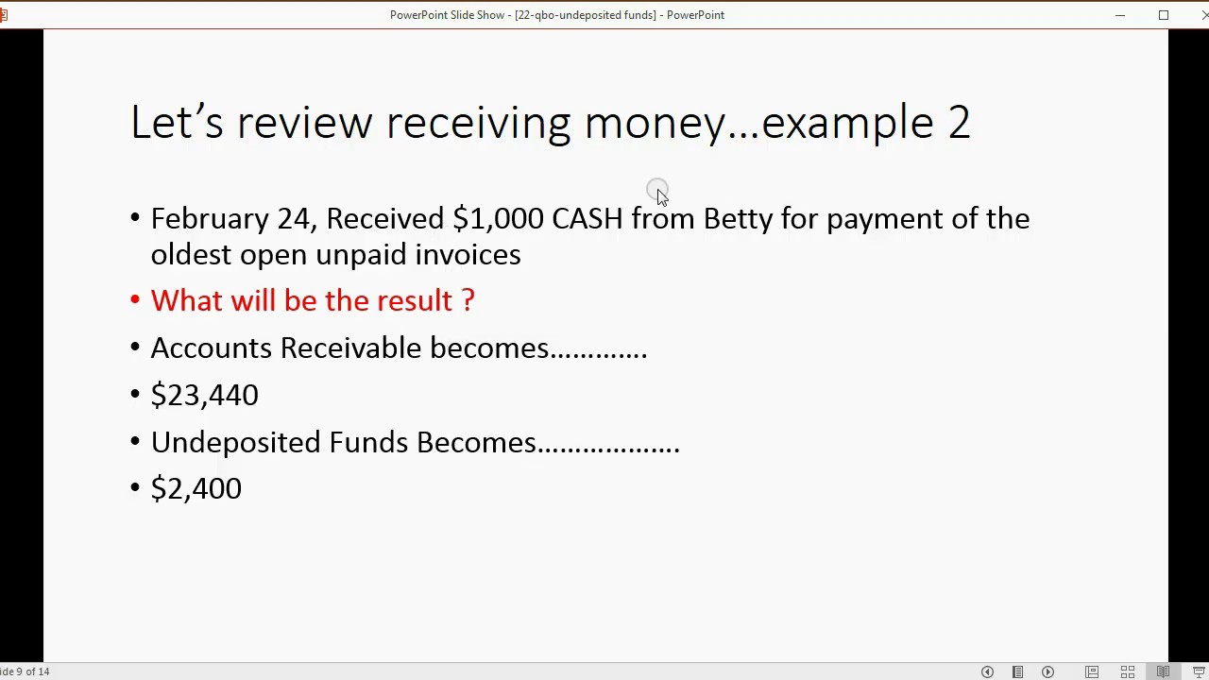
{"action": "key", "text": "alt+Tab"}
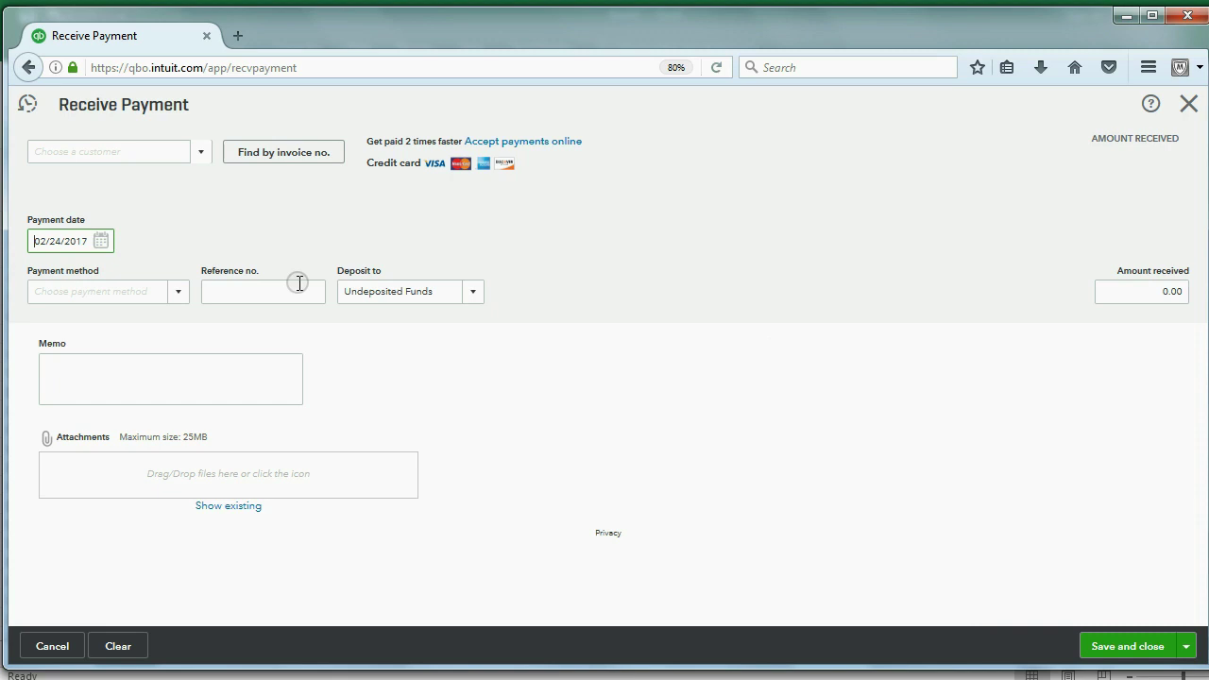
{"action": "left_click", "coordinate": [196, 156]}
{"action": "left_click", "coordinate": [161, 238]}
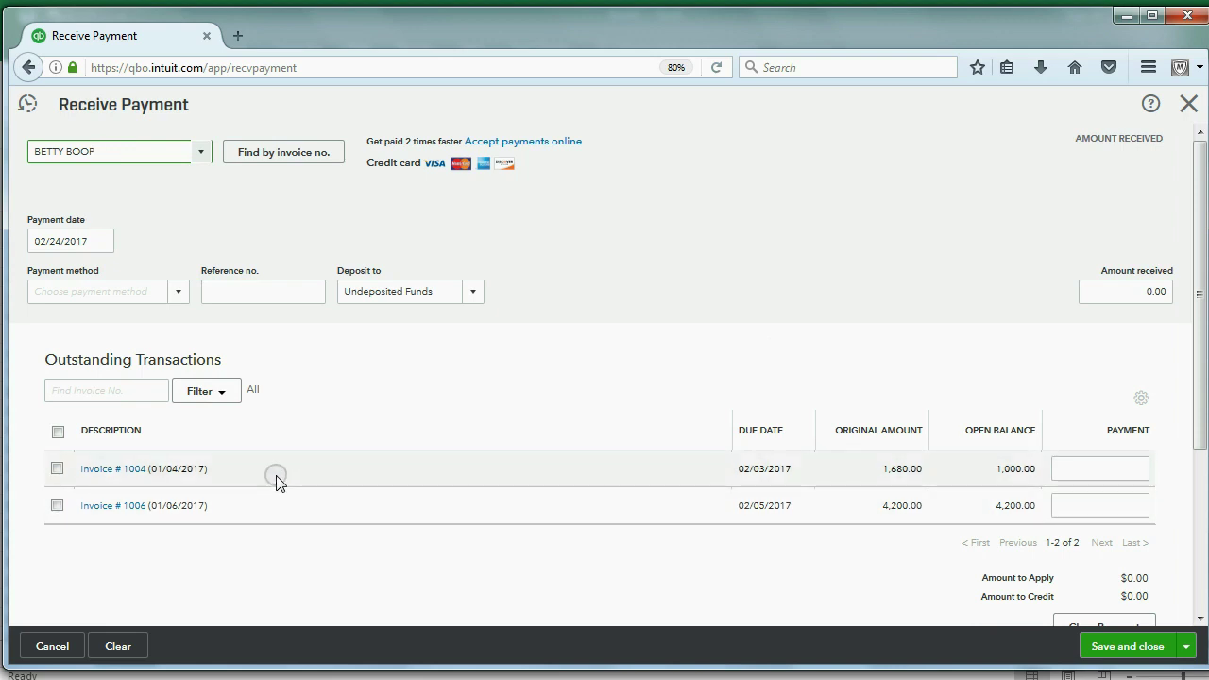
- Keep Undeposited Funds as the deposit account and set the payment method to Cash
{"action": "left_click", "coordinate": [472, 293]}
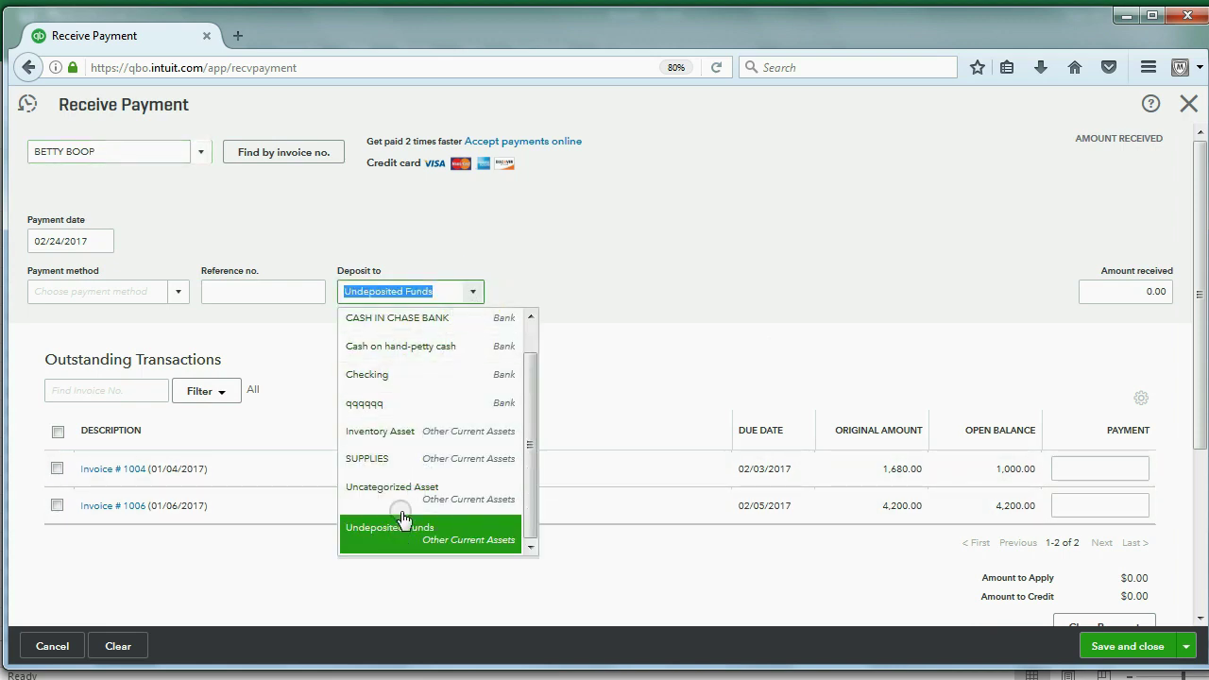
{"action": "left_click", "coordinate": [444, 321]}
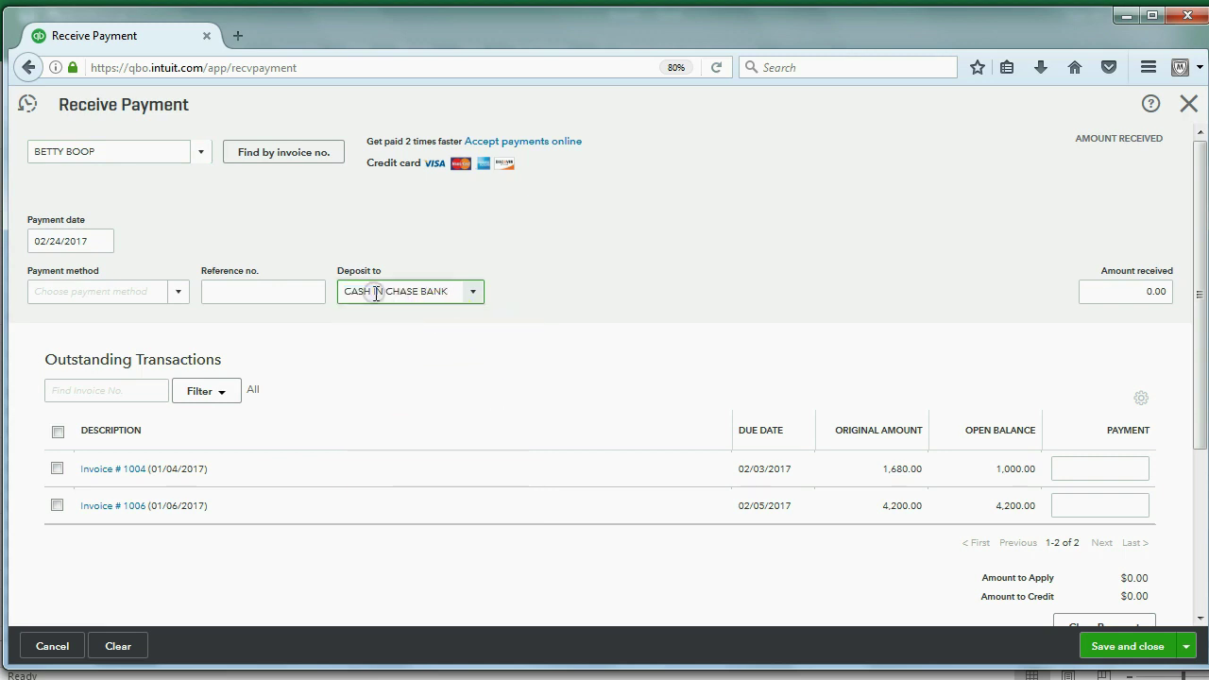
{"action": "left_click", "coordinate": [473, 295]}
{"action": "left_click", "coordinate": [378, 535]}
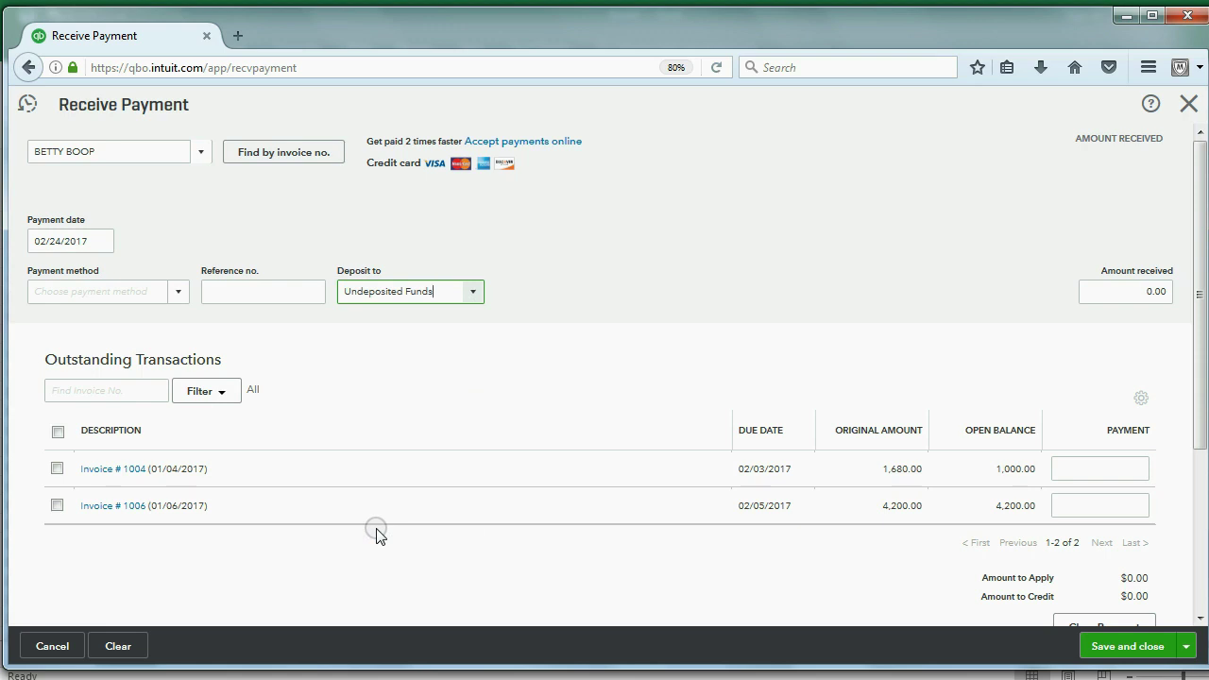
{"action": "left_click", "coordinate": [178, 297]}
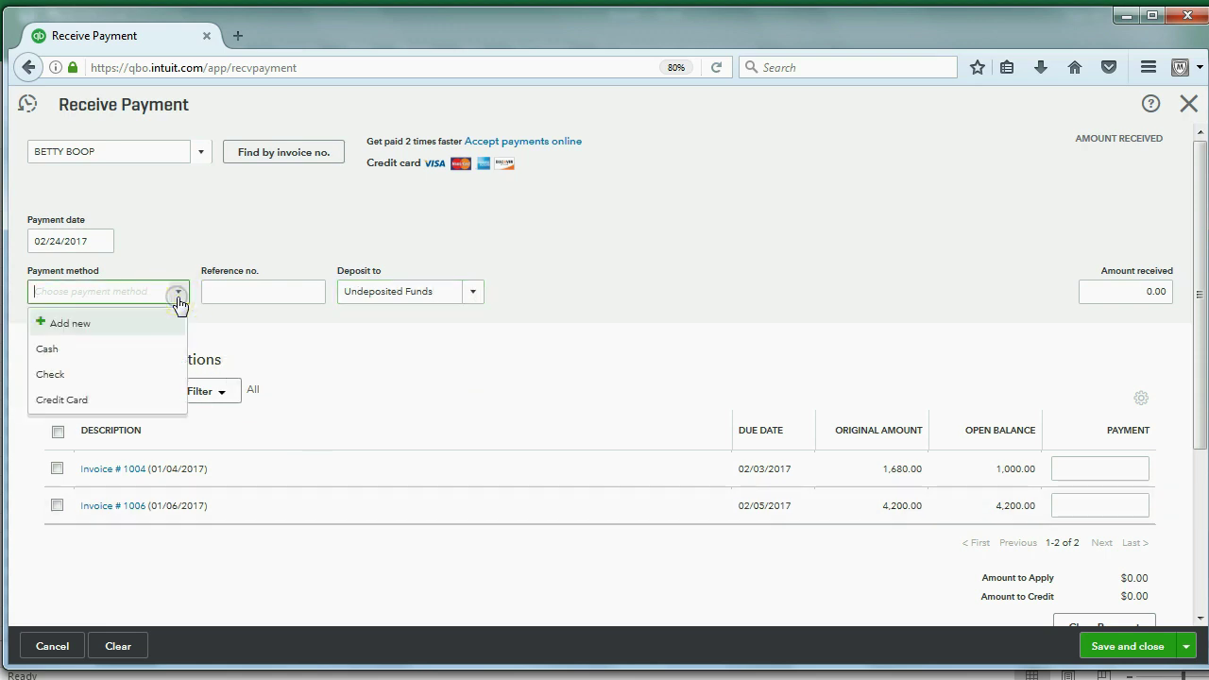
{"action": "left_click", "coordinate": [126, 350]}
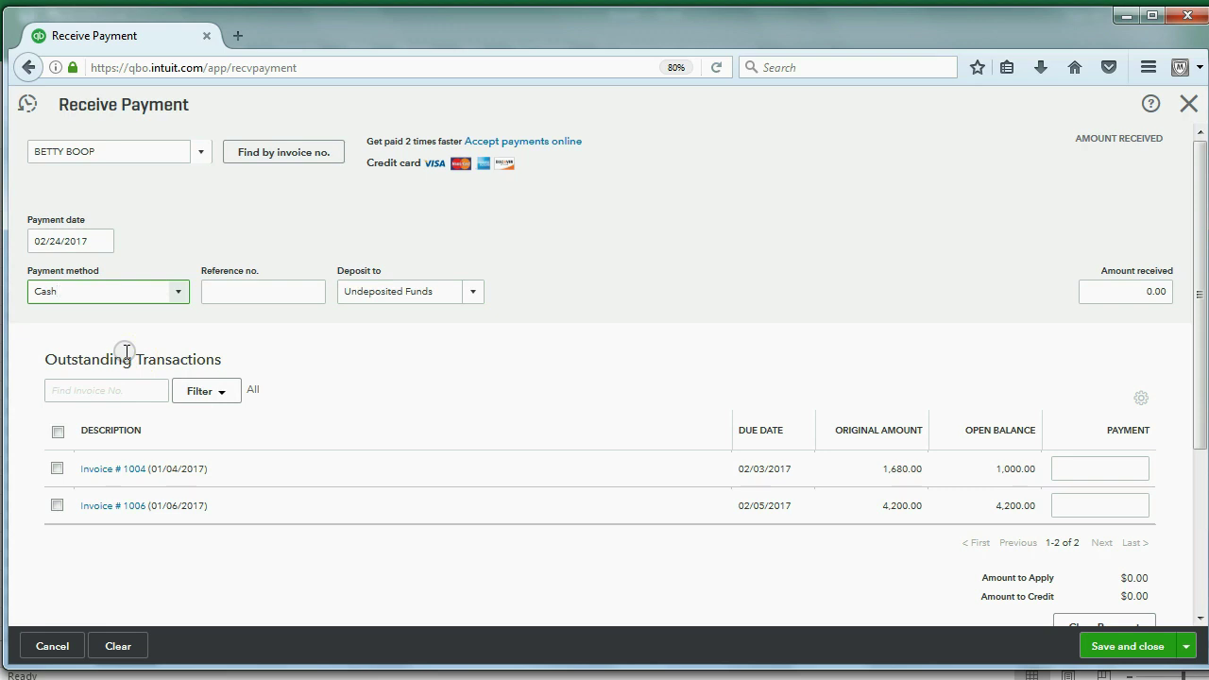
- Enter 1,000.00 received, apply it to Invoice 1004, and save the payment
{"action": "left_click", "coordinate": [222, 291]}
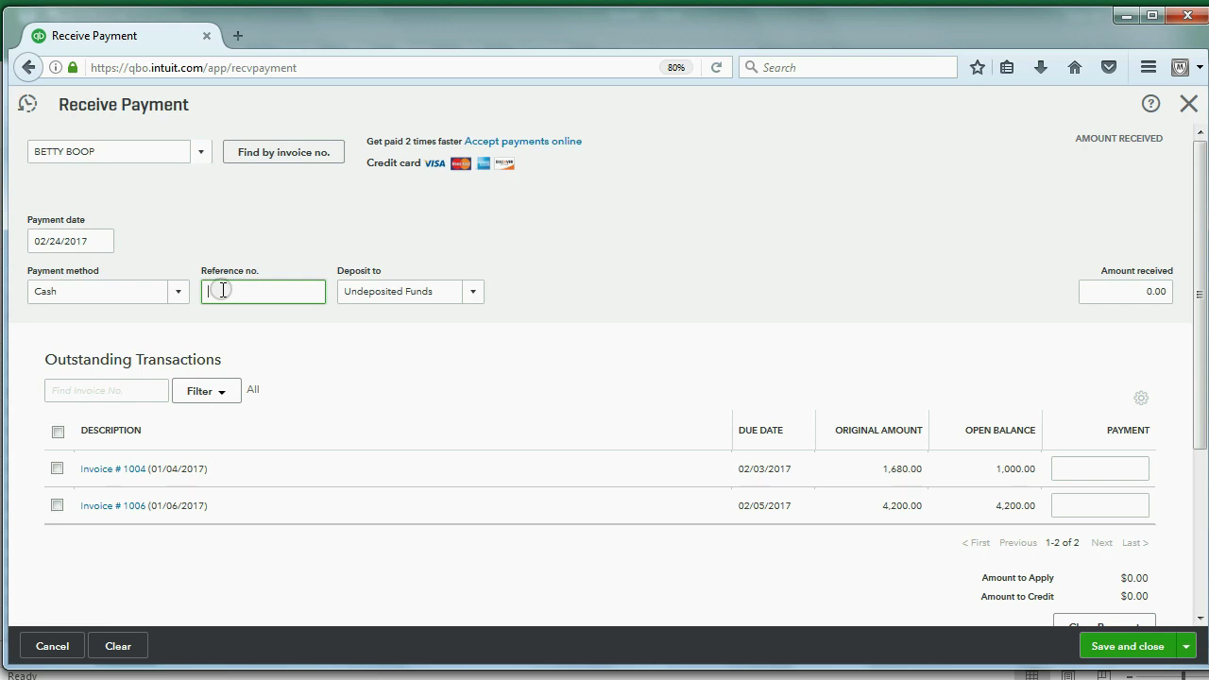
{"action": "left_click", "coordinate": [222, 291]}
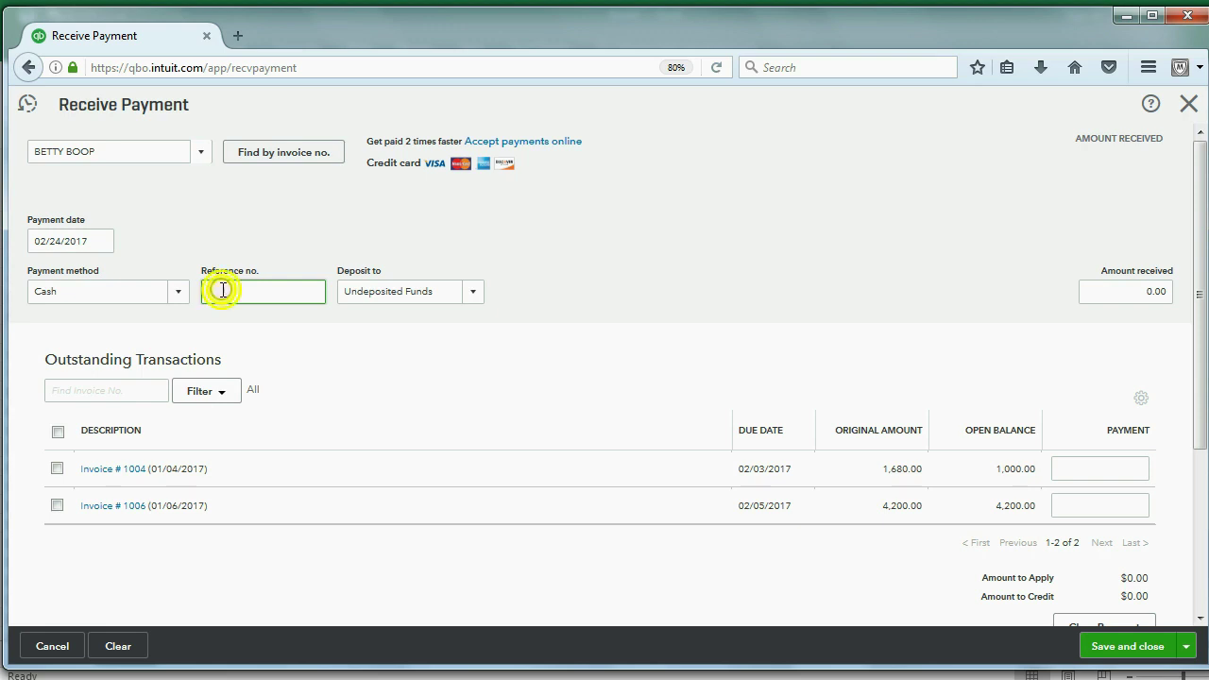
{"action": "left_click", "coordinate": [1093, 293]}
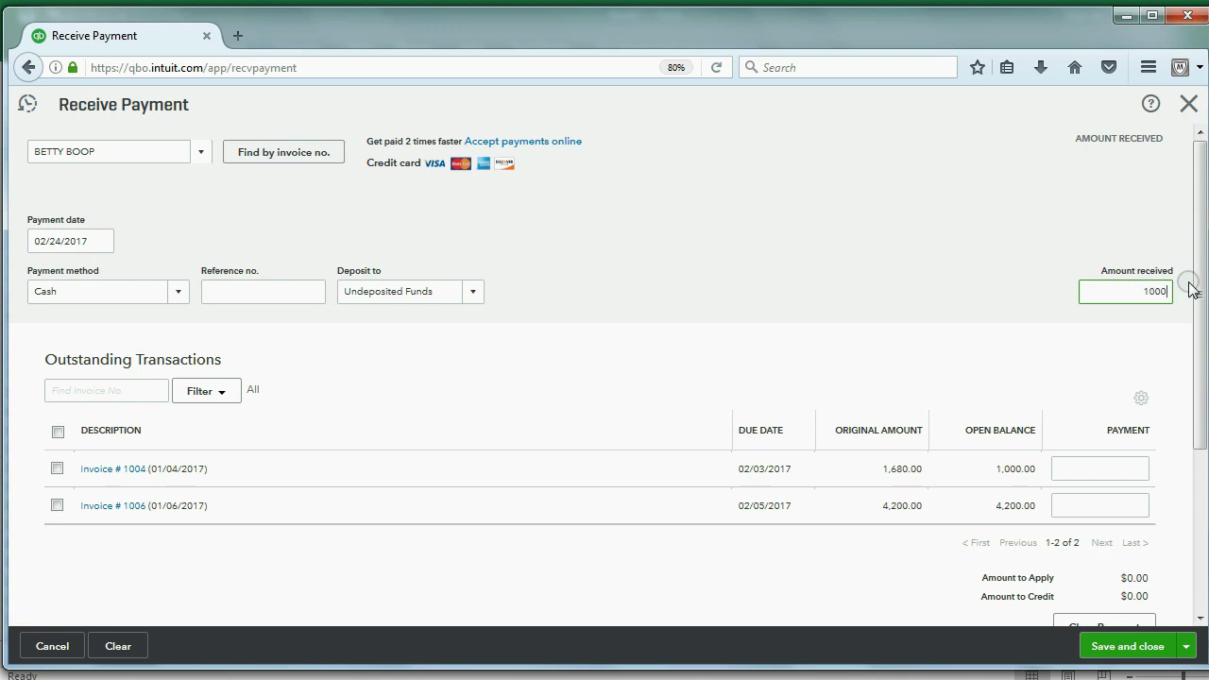
{"action": "left_click", "coordinate": [1191, 290]}
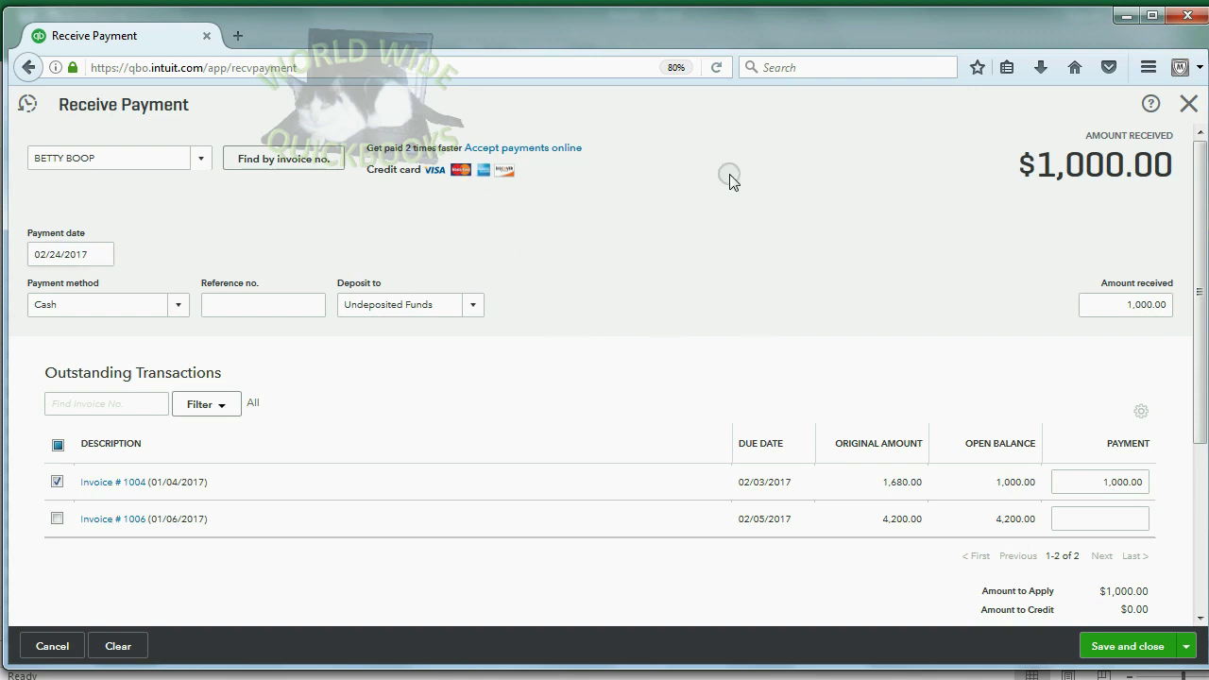
{"action": "left_click", "coordinate": [1128, 646]}
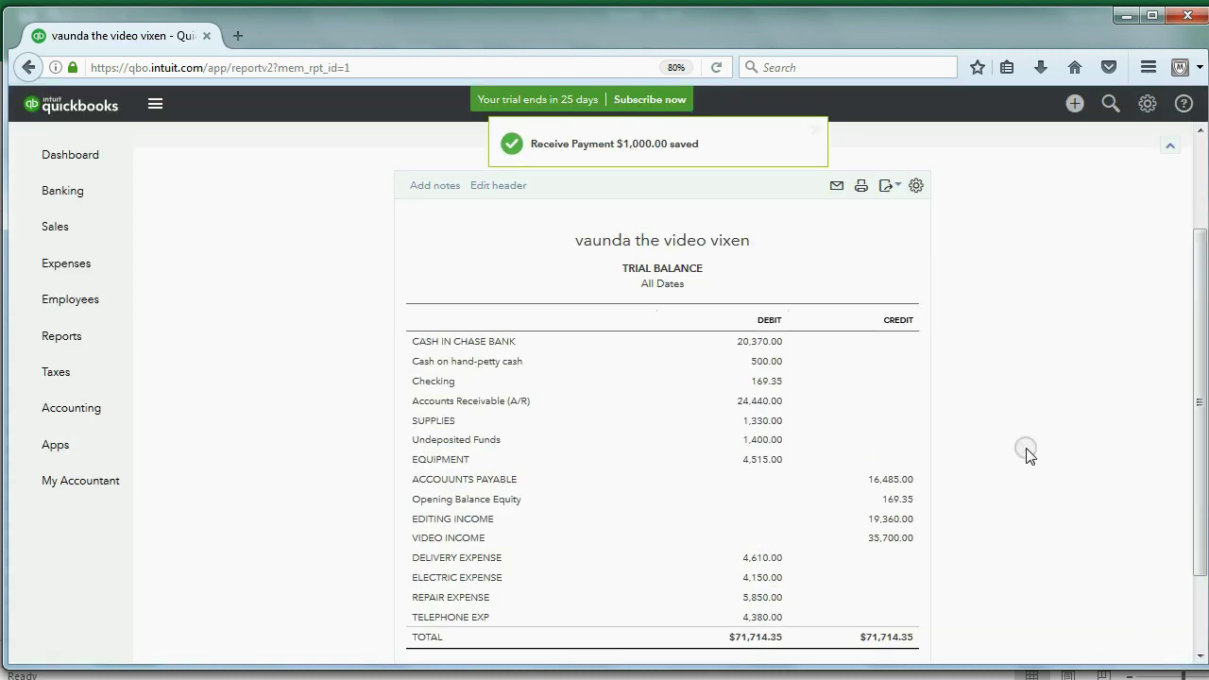
- Check the 23,440.00 Accounts Receivable detail on the trial balance against the example slide
{"action": "scroll", "coordinate": [992, 386], "scroll_direction": "down", "scroll_amount": 3}
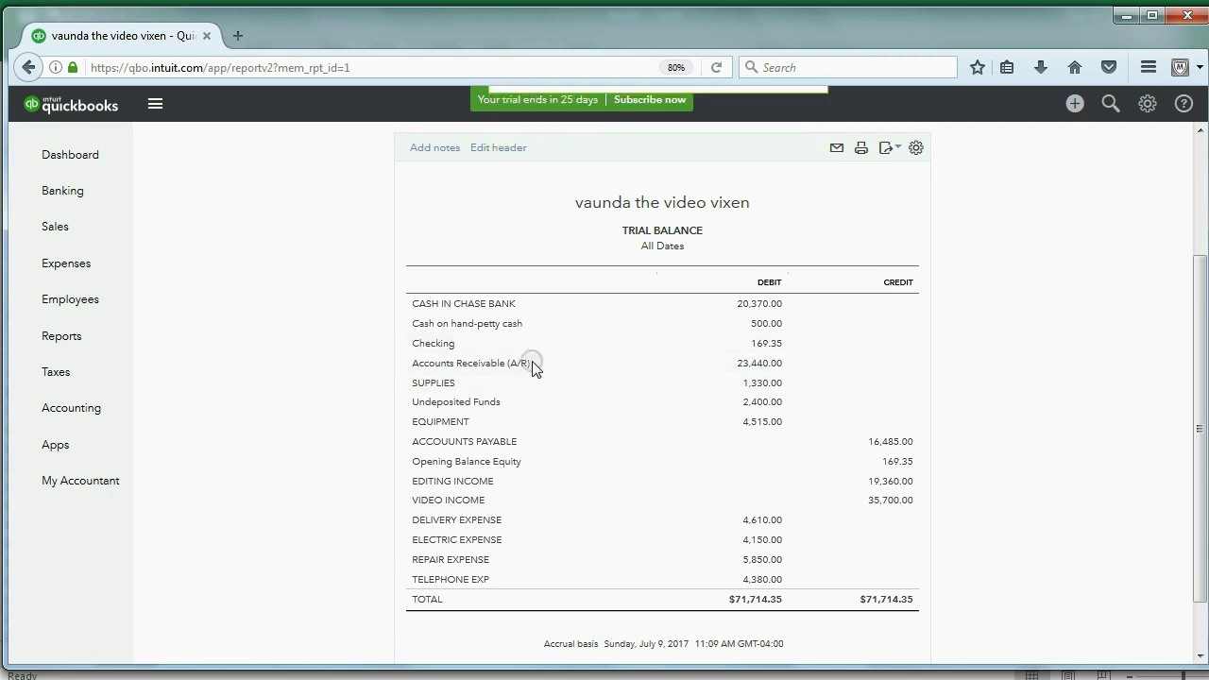
{"action": "left_click", "coordinate": [748, 368]}
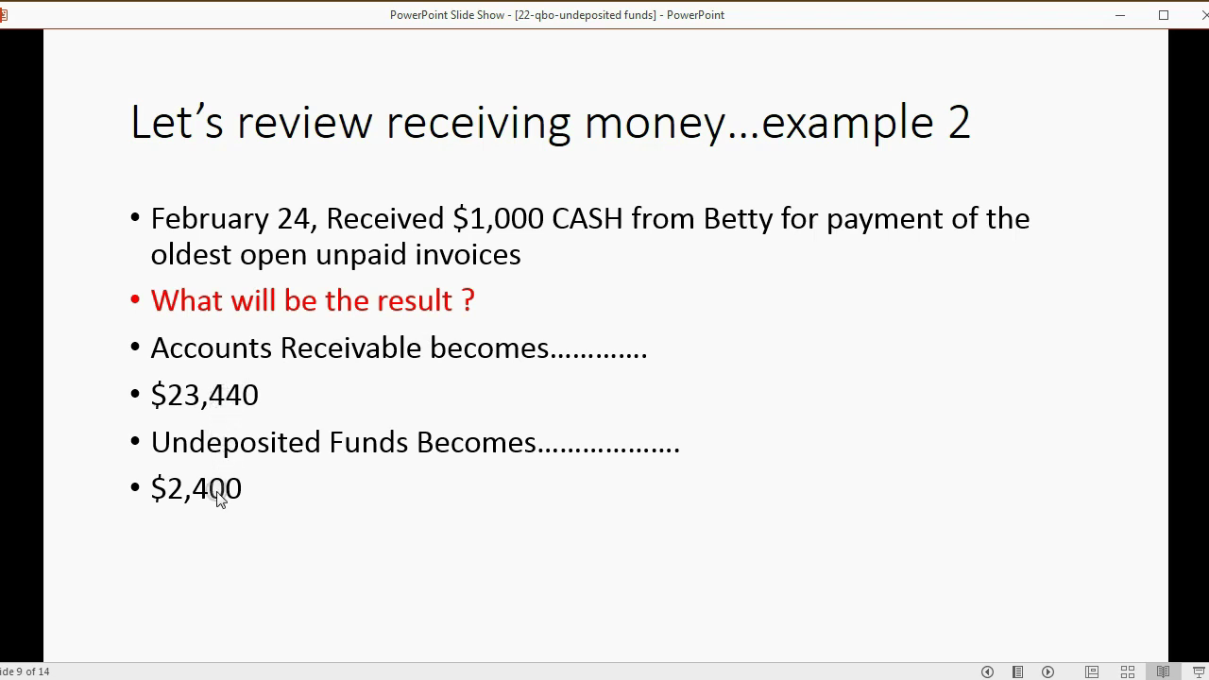
{"action": "key", "text": "alt+Tab"}
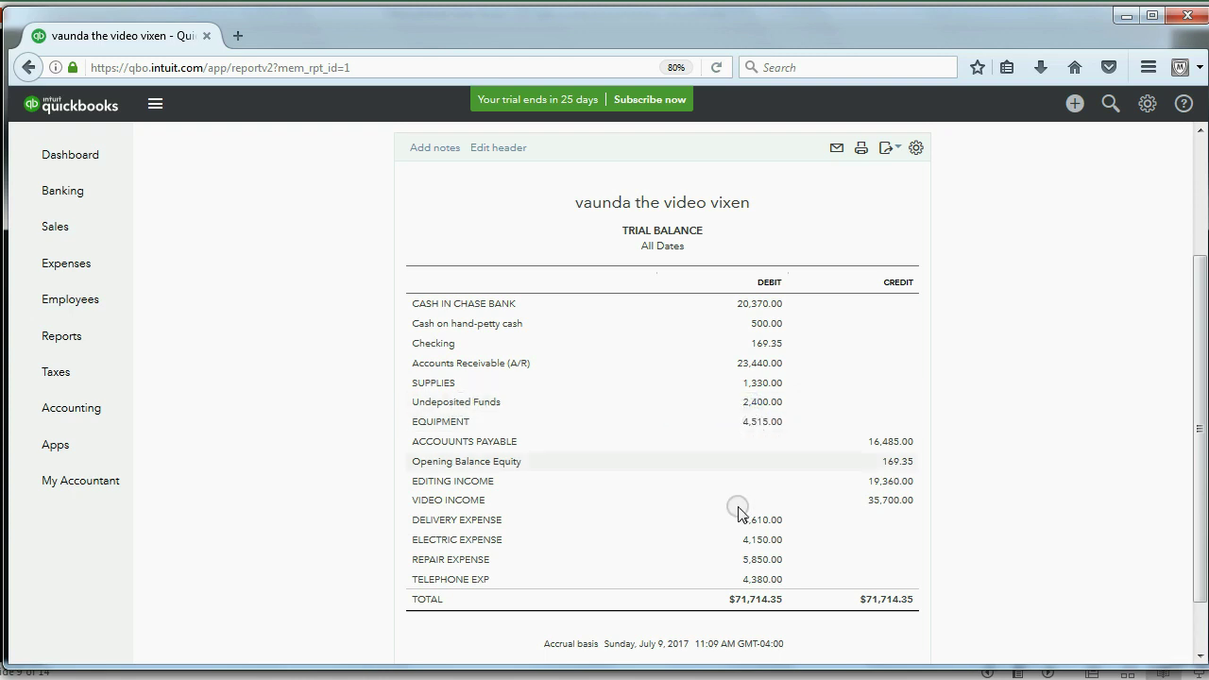
{"action": "key", "text": "alt+Tab"}
- Advance the slide, then open the 41,700.00 Video Income detail on the trial balance
{"action": "left_click", "coordinate": [687, 602]}
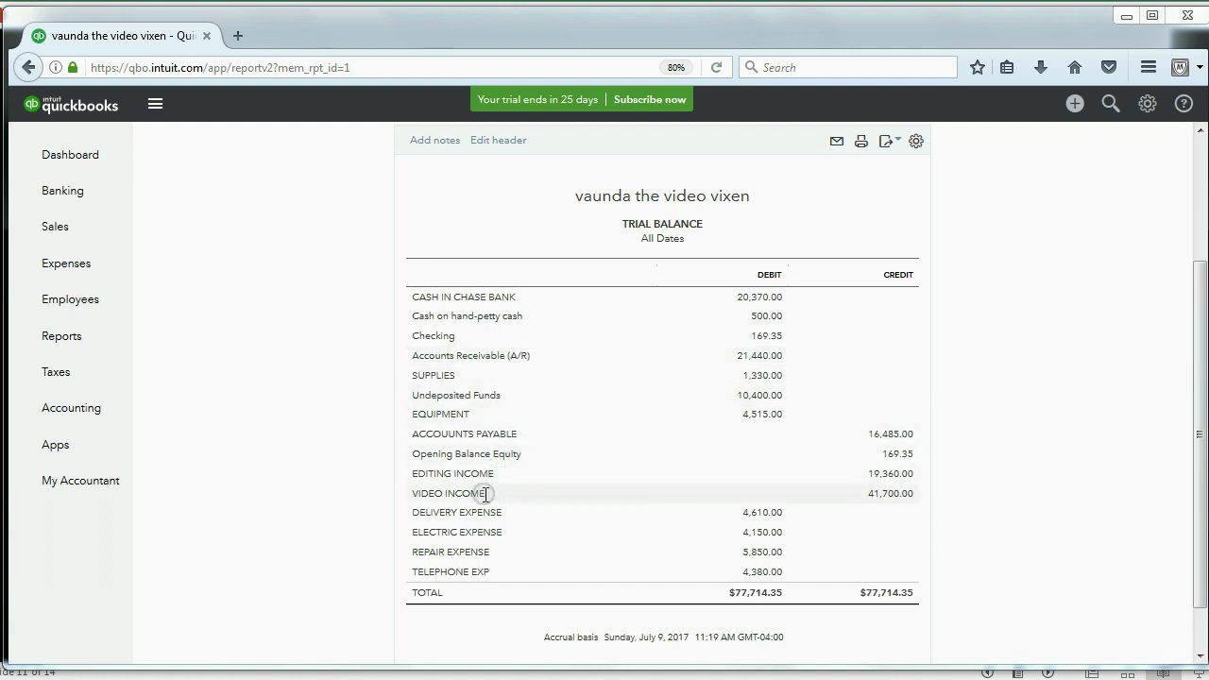
{"action": "left_click", "coordinate": [887, 497]}
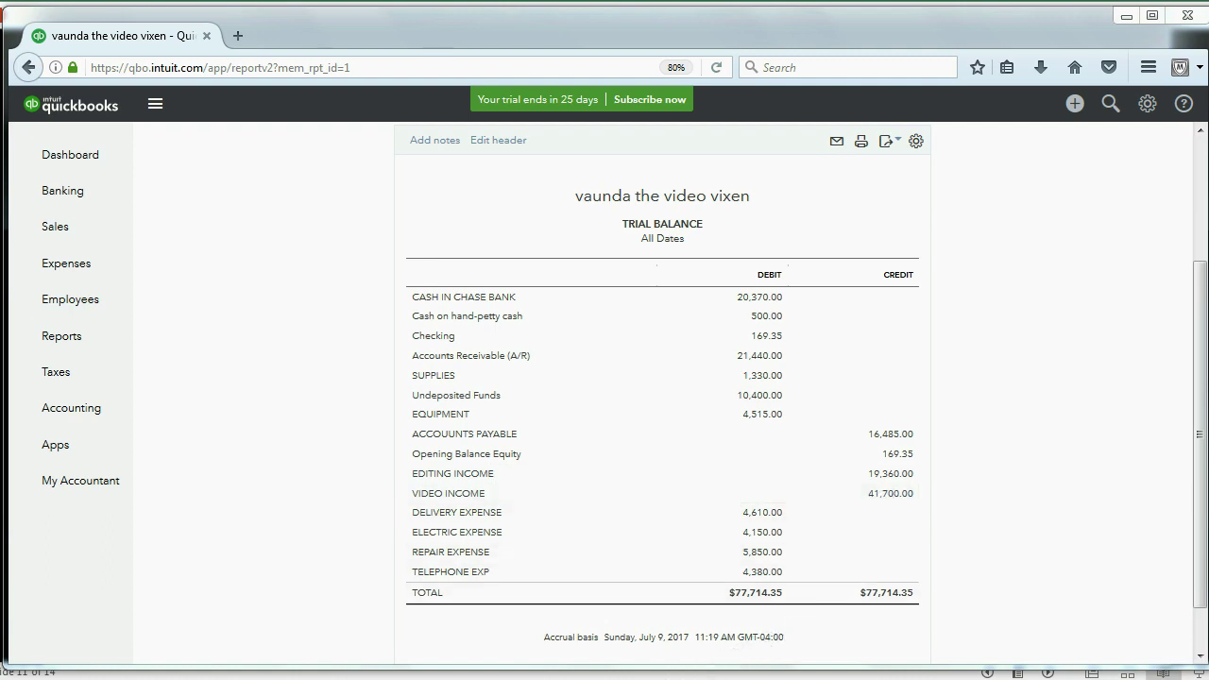
- Reveal the Undeposited Funds and Cash in Bank points, then move to the February 27 deposit slide
{"action": "mouse_move", "coordinate": [673, 678]}
{"action": "left_click", "coordinate": [669, 605]}
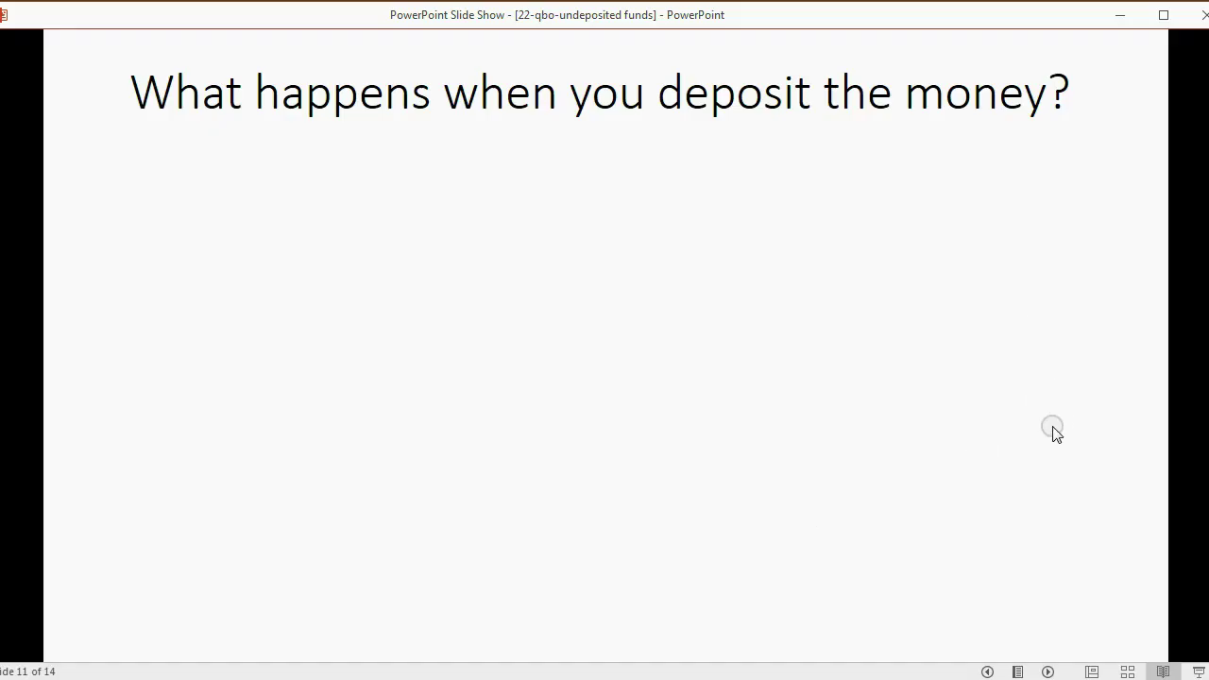
{"action": "left_click", "coordinate": [1048, 672]}
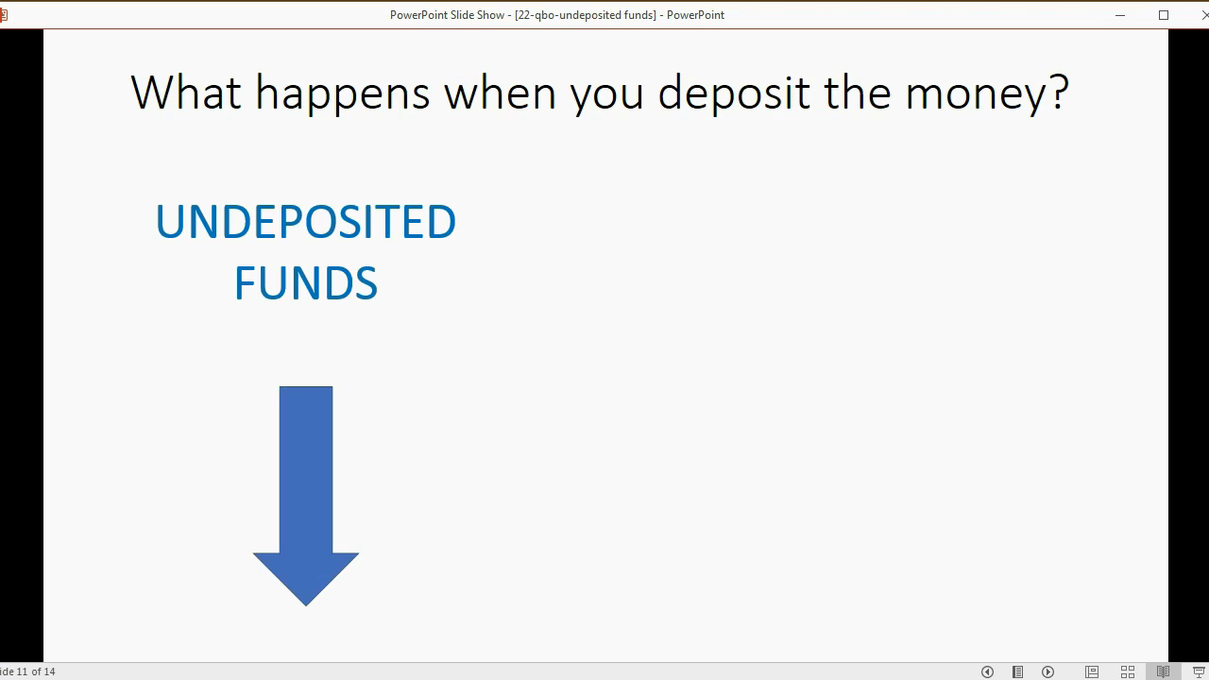
{"action": "key", "text": "Right"}
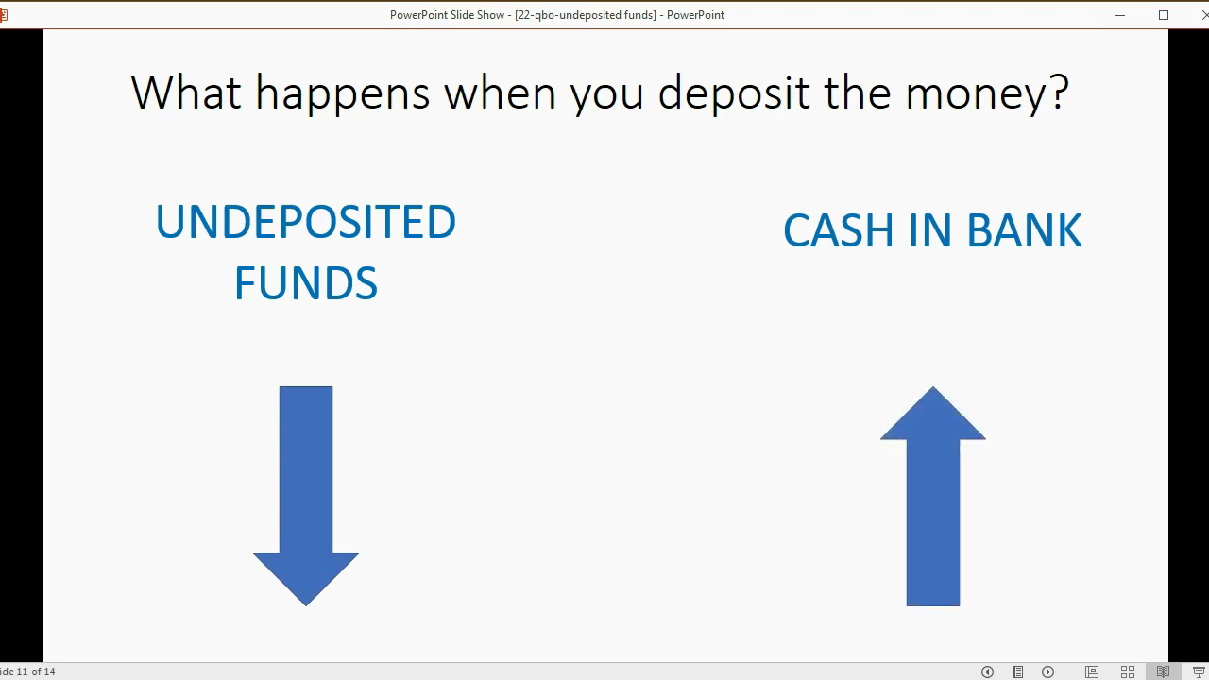
{"action": "key", "text": "Right"}
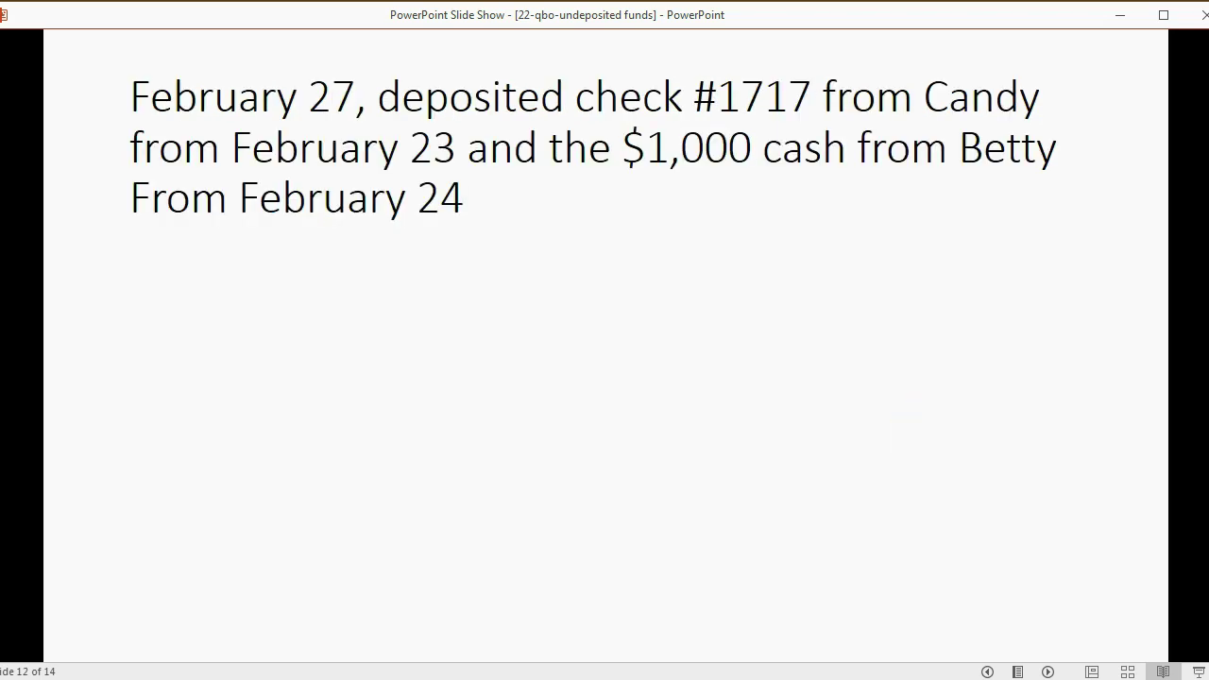